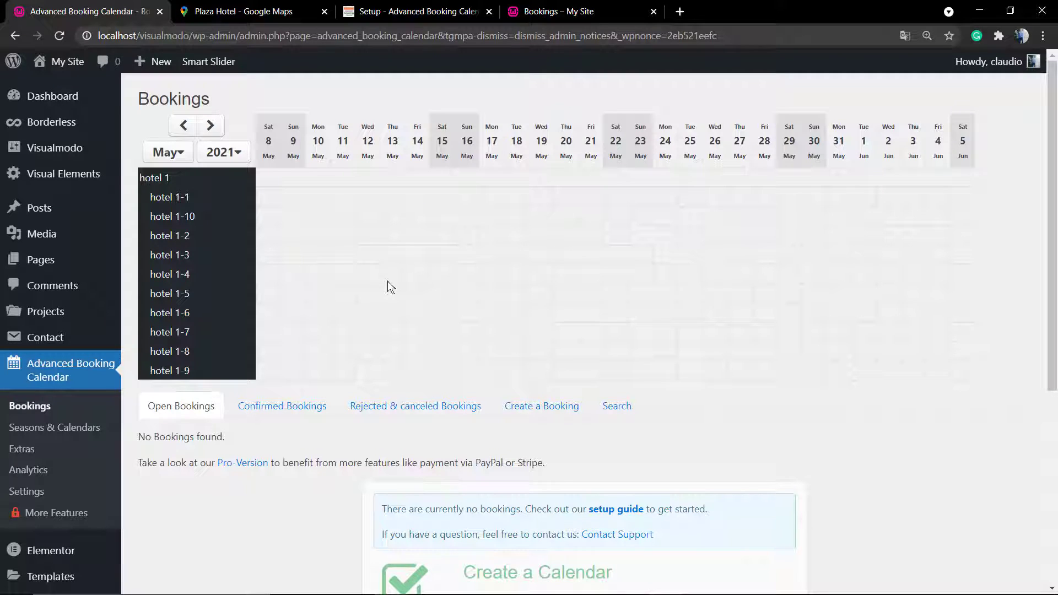
Step: Scroll through the Bookings list, then open Seasons & Calendars showing the 'hotel 1' calendar
scroll(389, 287, "down", 2)
scroll(389, 286, "up", 2)
scroll(388, 287, "down", 2)
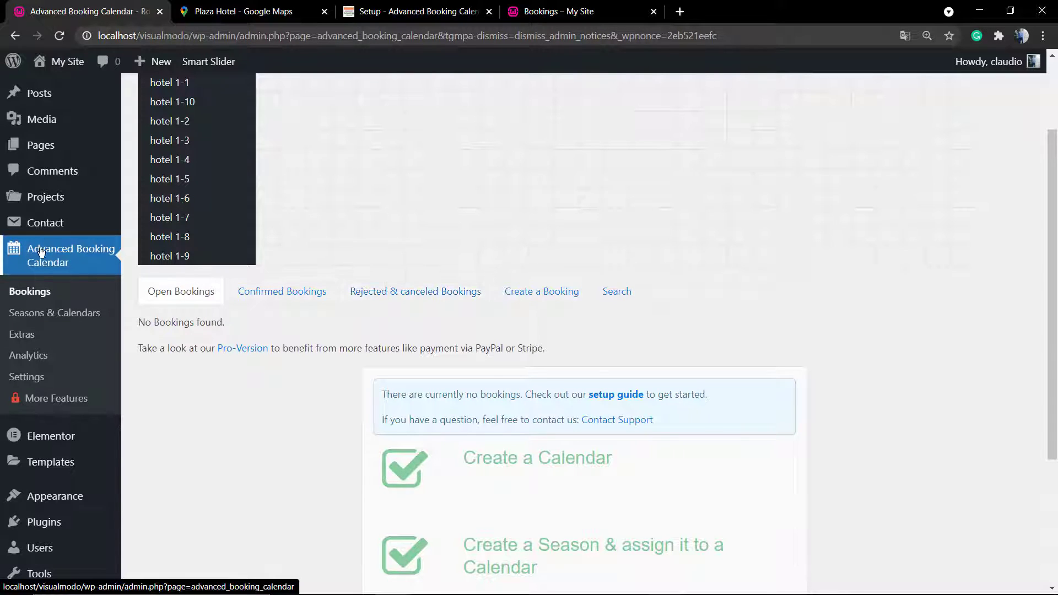
scroll(455, 368, "down", 4)
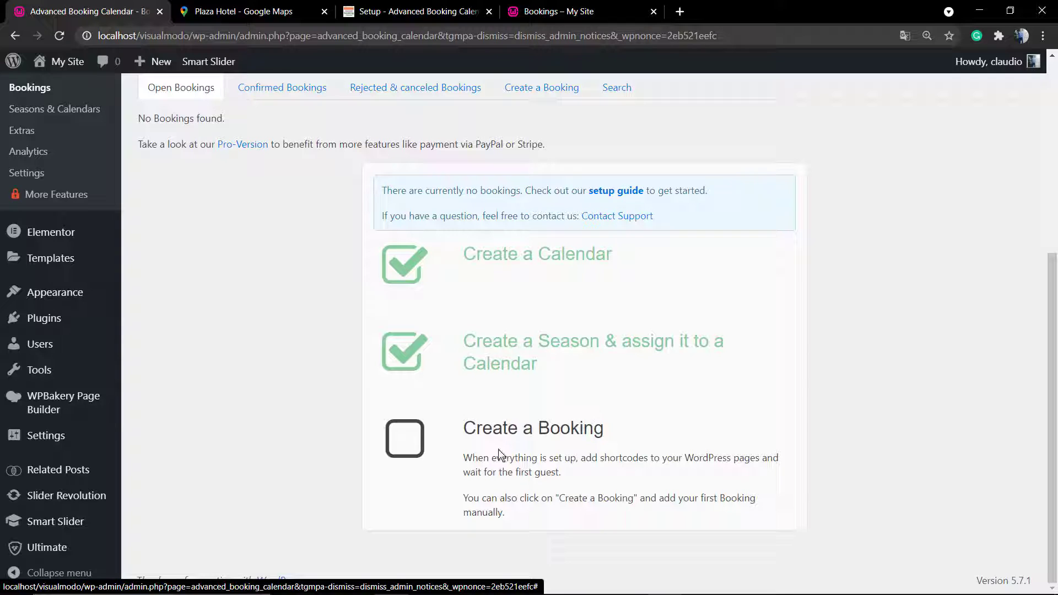
scroll(425, 407, "up", 5)
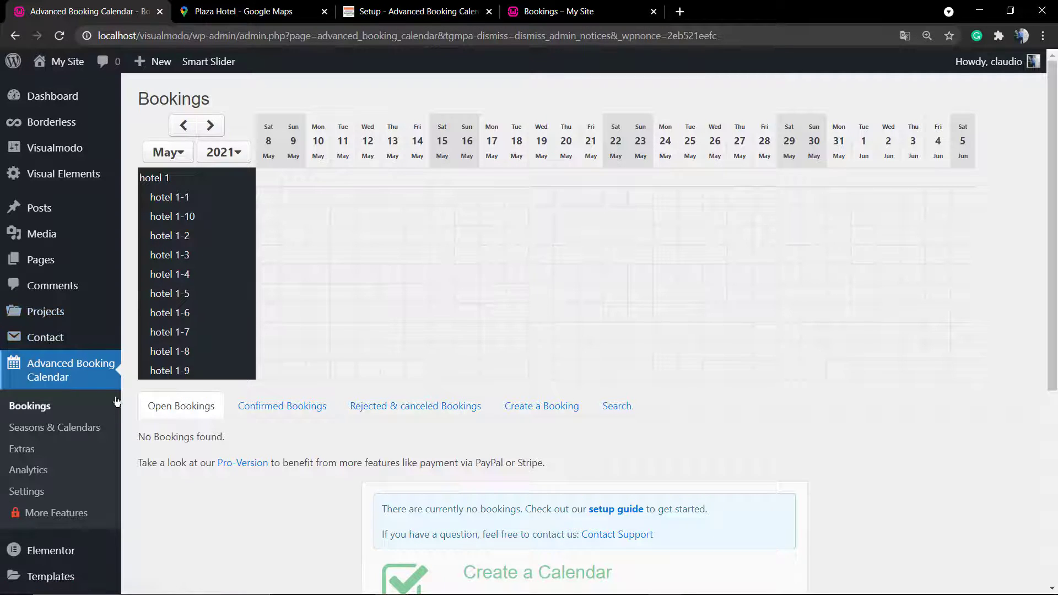
left_click(61, 431)
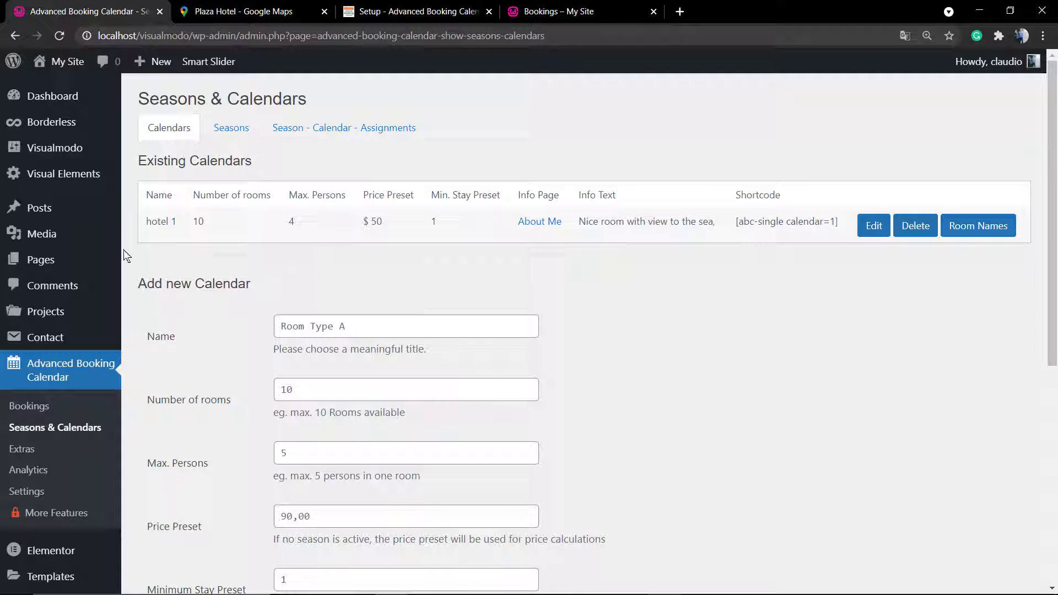
Step: Create a new page titled 'Booking' and collapse the layout options box
left_click(166, 285)
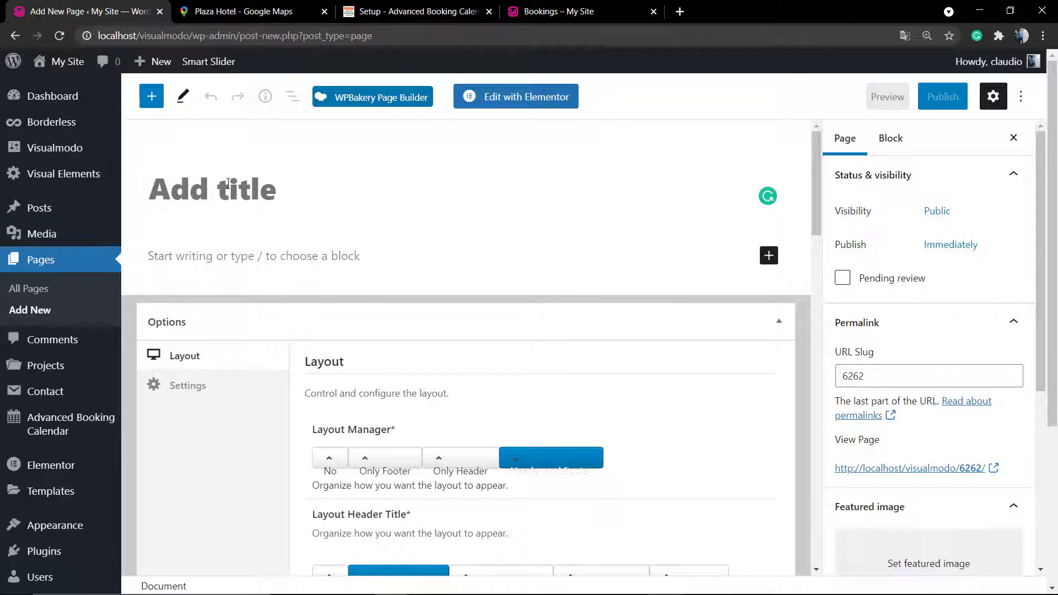
type("N")
key("BackSpace")
type("Booking")
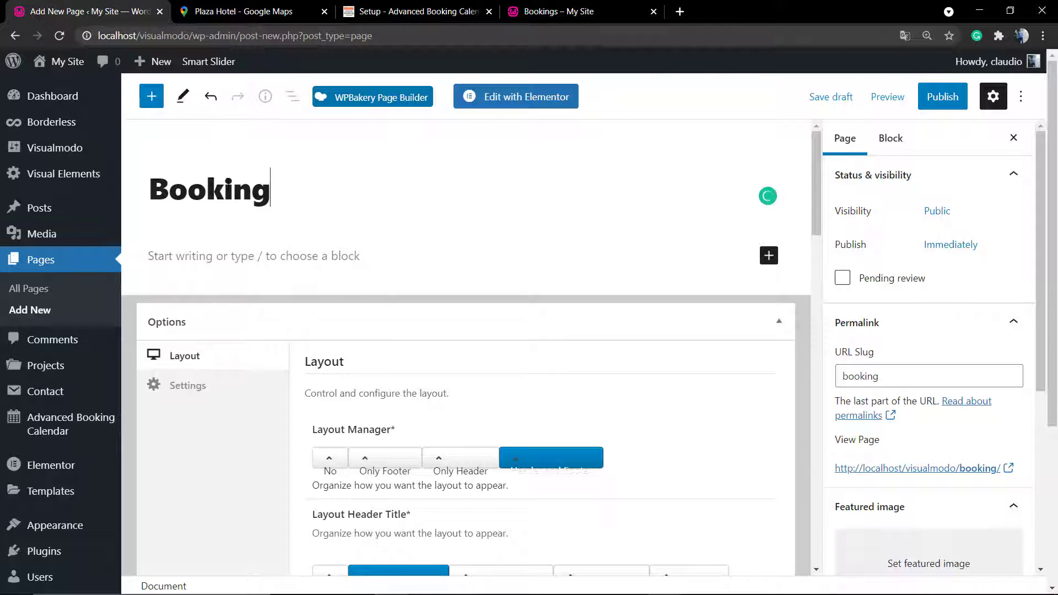
left_click(386, 321)
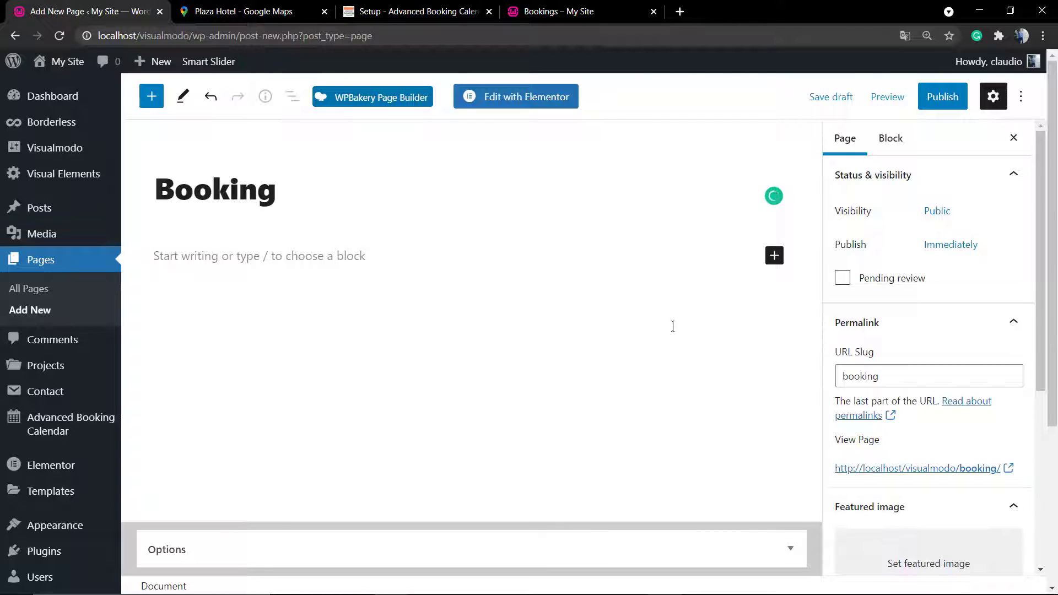
Step: Search the block inserter for 'booking' to list the booking blocks
left_click(299, 265)
left_click(780, 255)
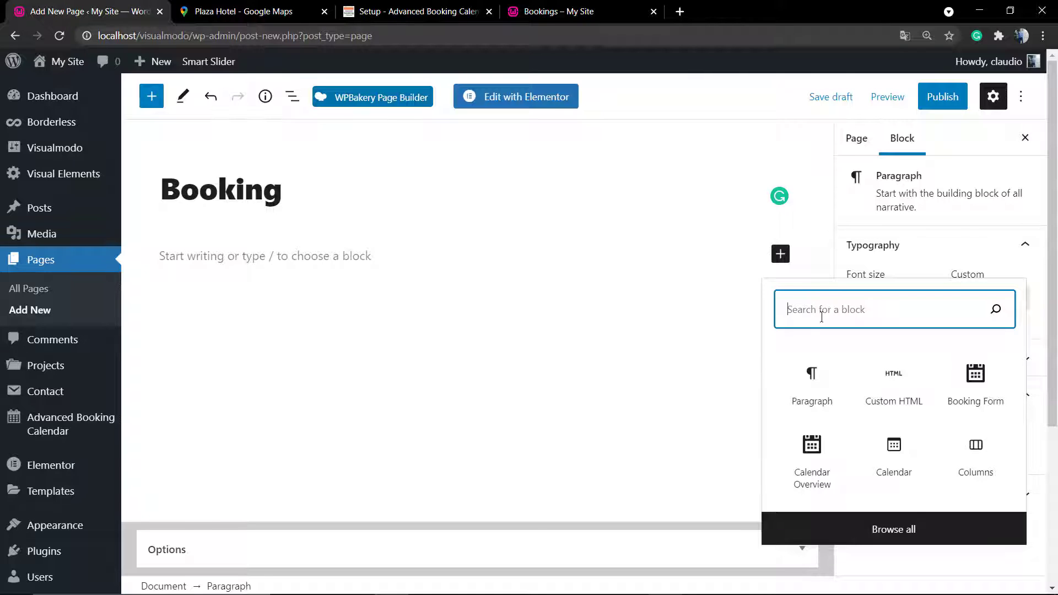
type("booking")
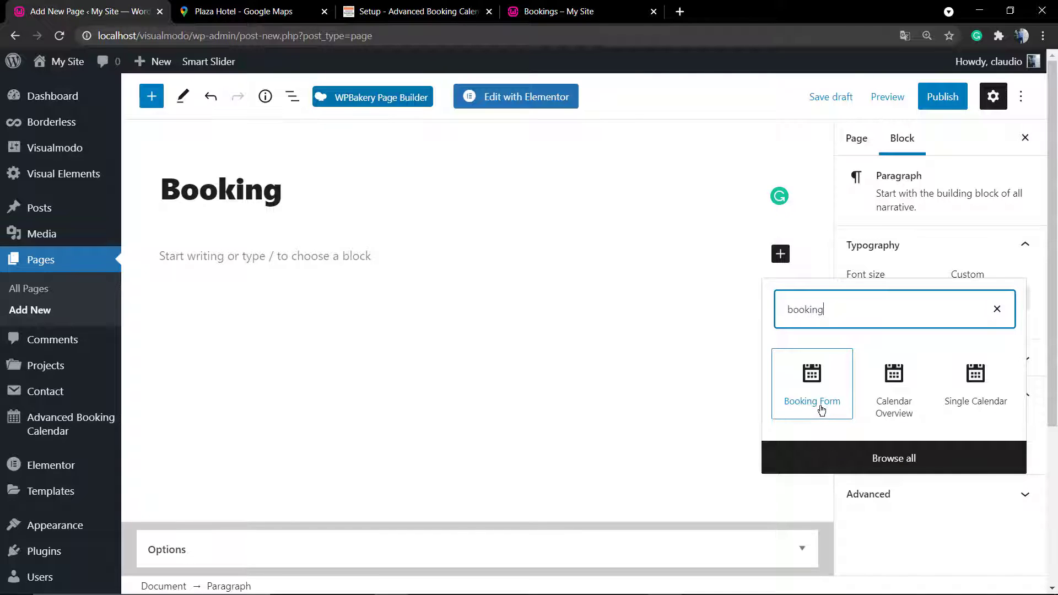
Step: Add a Booking Form and a Single Calendar above it, both set to hotel 1
left_click(817, 408)
left_click(235, 397)
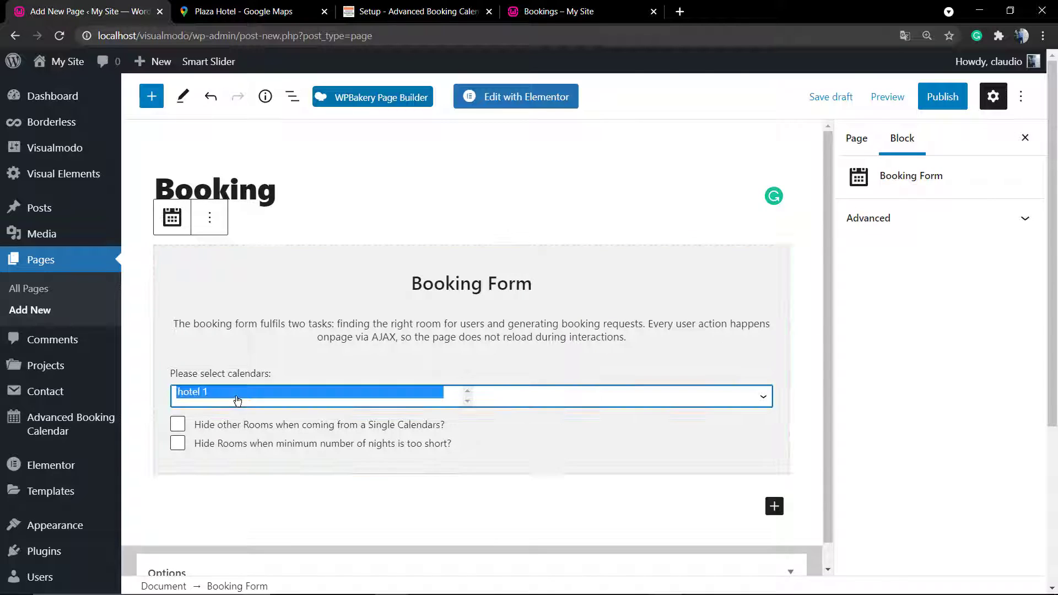
left_click(775, 506)
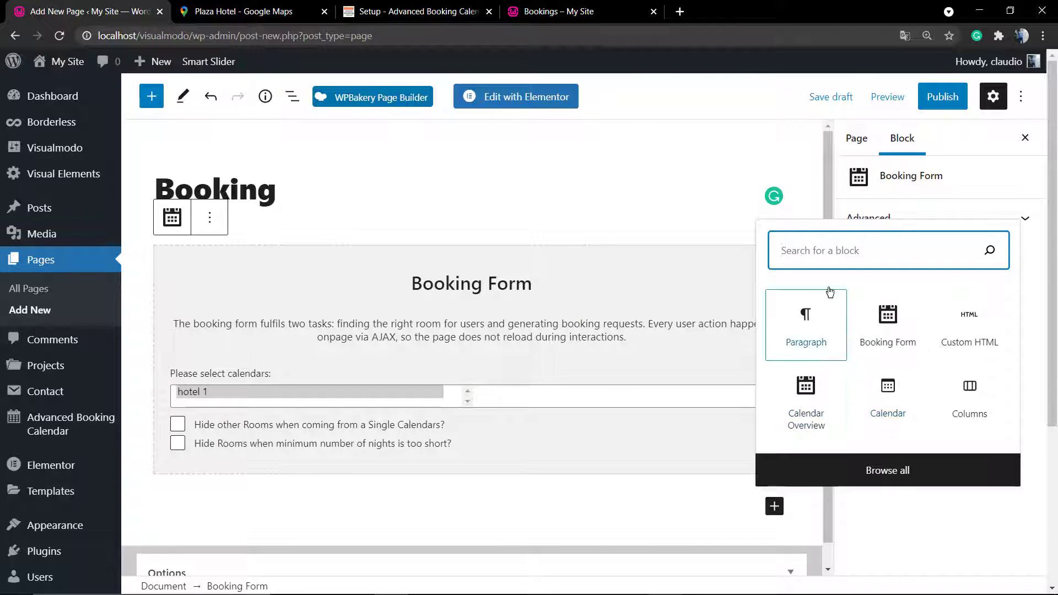
type("book")
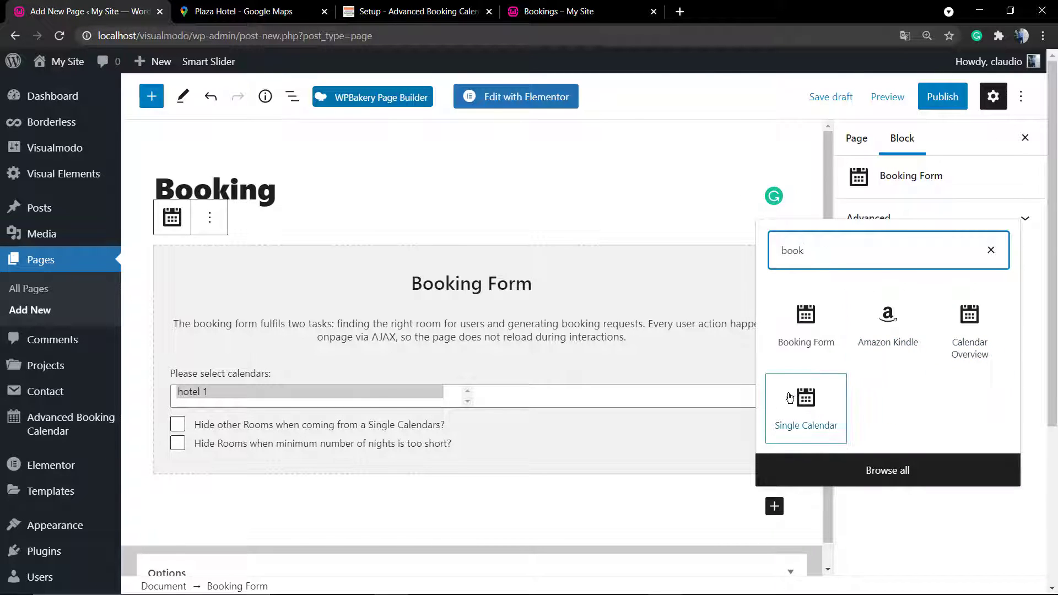
left_click(772, 397)
scroll(223, 394, "up", 2)
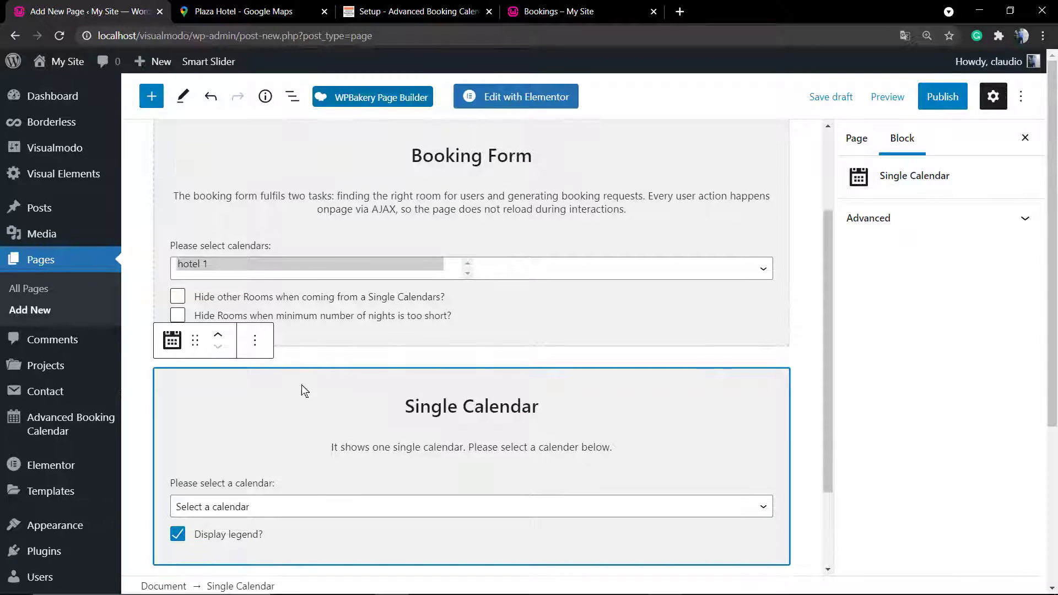
left_click(217, 336)
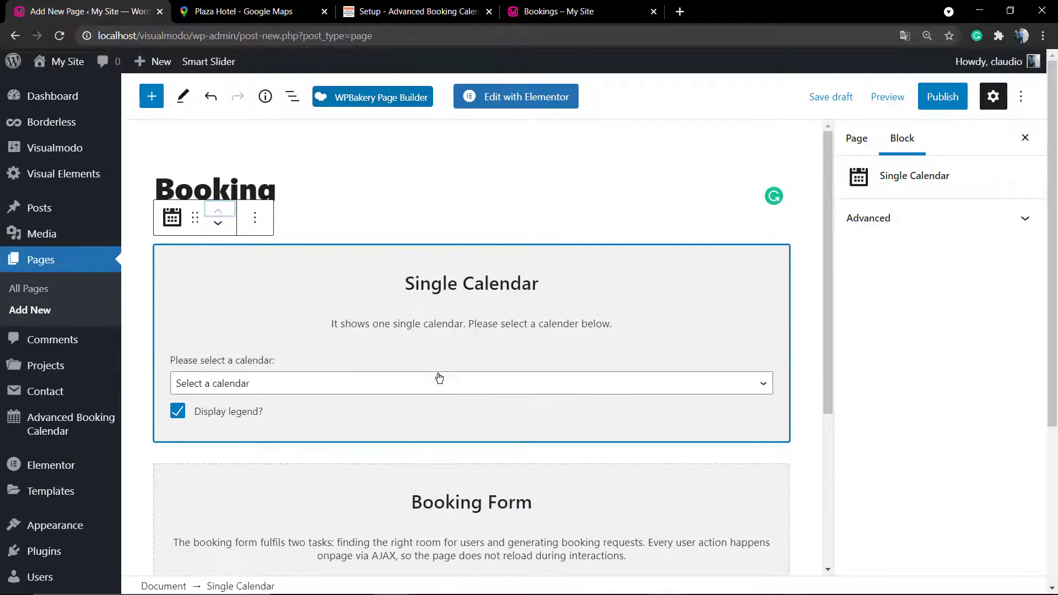
left_click(342, 382)
left_click(310, 415)
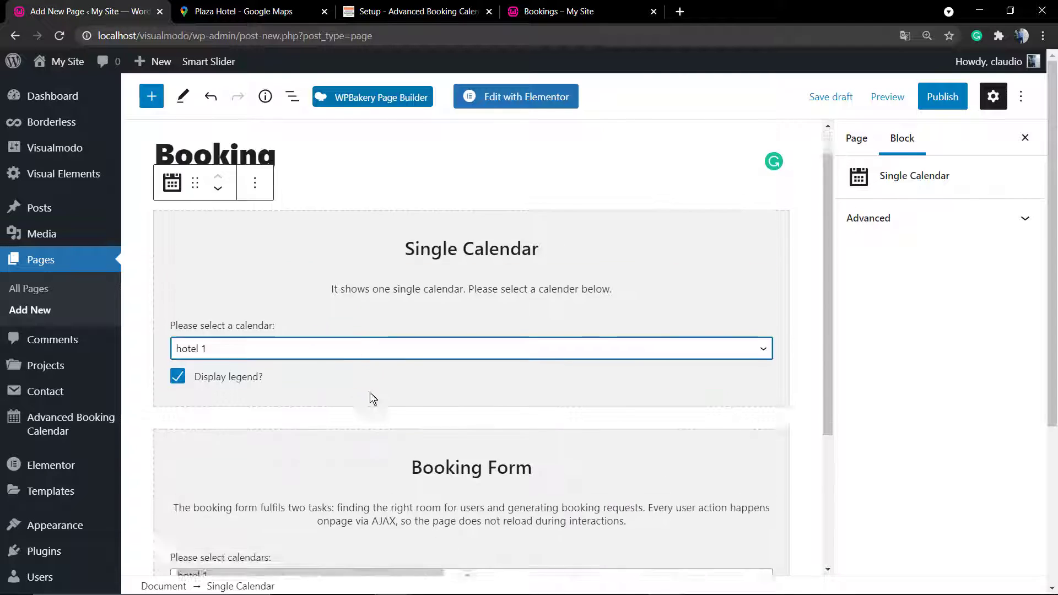
Step: Publish the Booking page and bring up the link options for viewing it
left_click(943, 97)
left_click(887, 95)
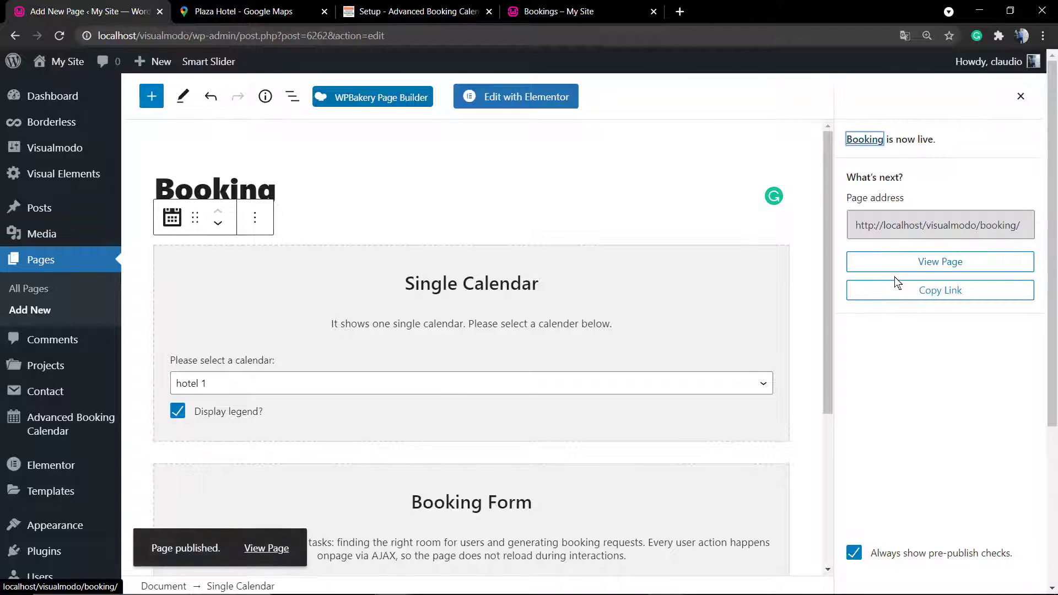
right_click(265, 544)
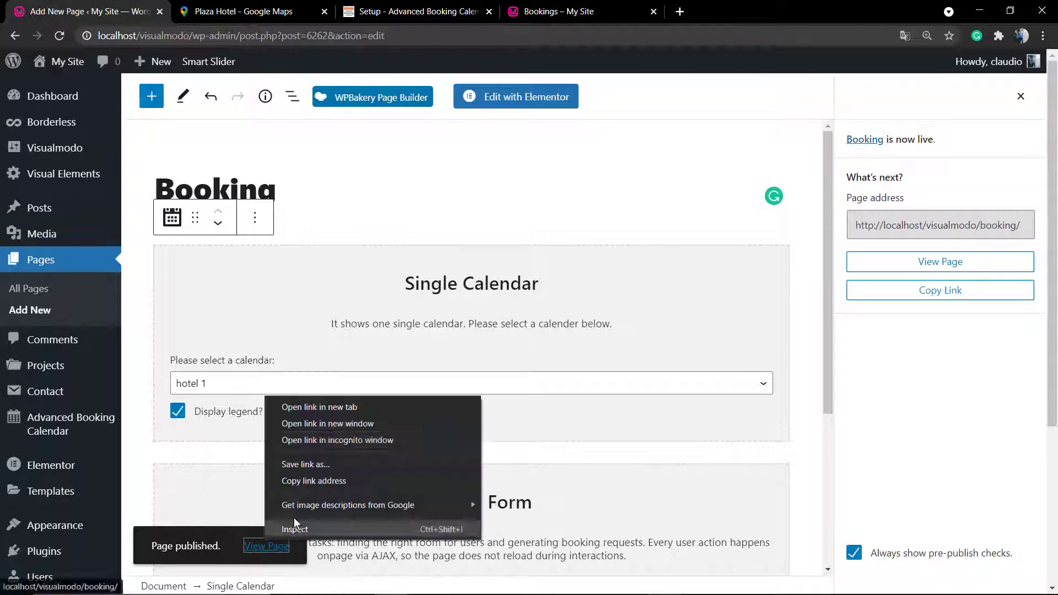
Step: Open the live Booking page in a new tab and select 11–15 May in the calendar
left_click(346, 404)
left_click(288, 7)
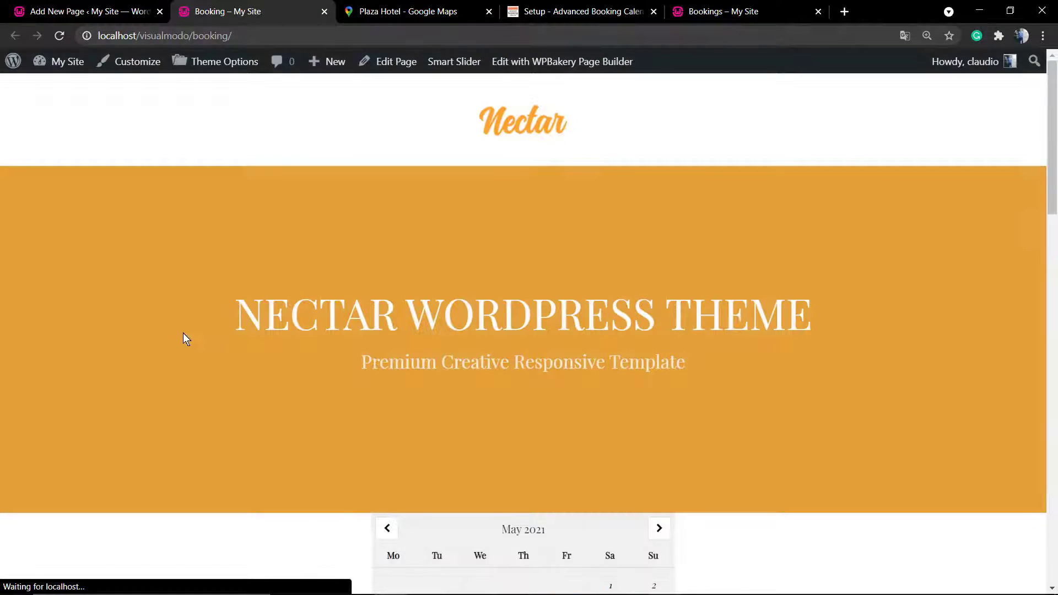
scroll(177, 337, "down", 7)
scroll(177, 342, "down", 1)
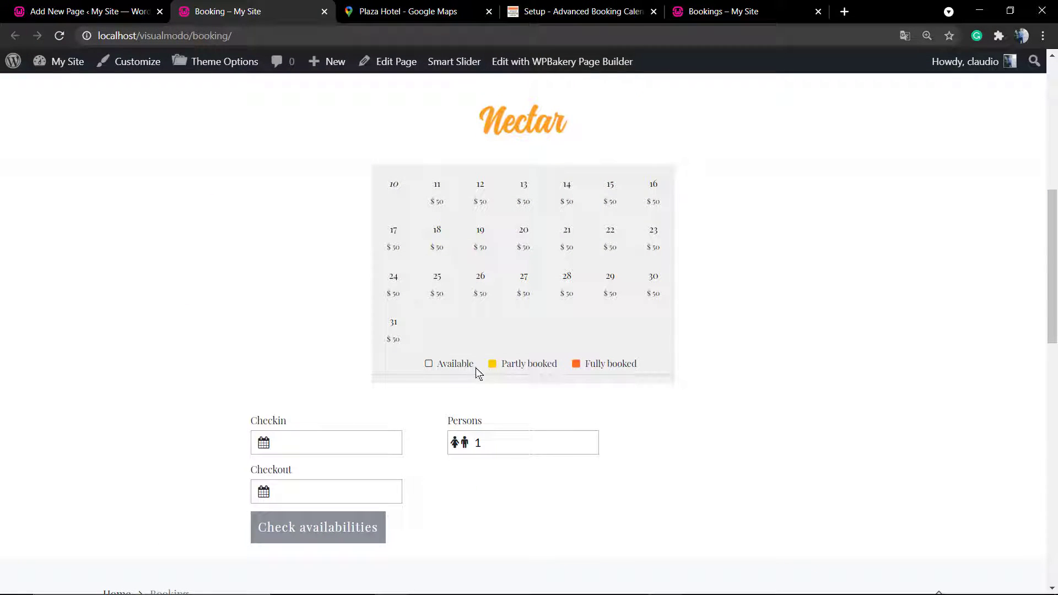
scroll(591, 372, "up", 2)
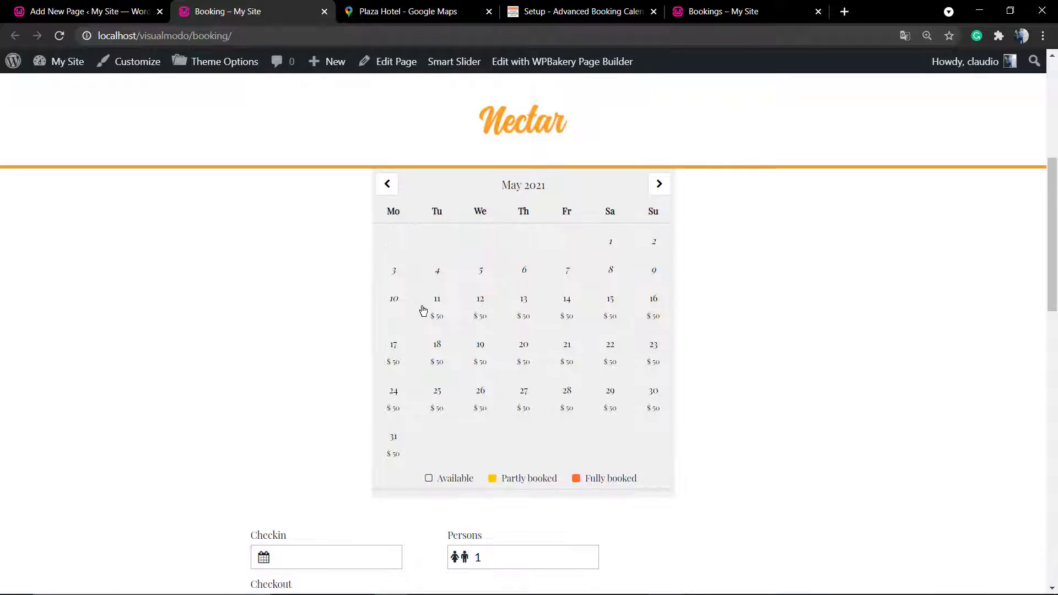
left_click(425, 307)
left_click(598, 307)
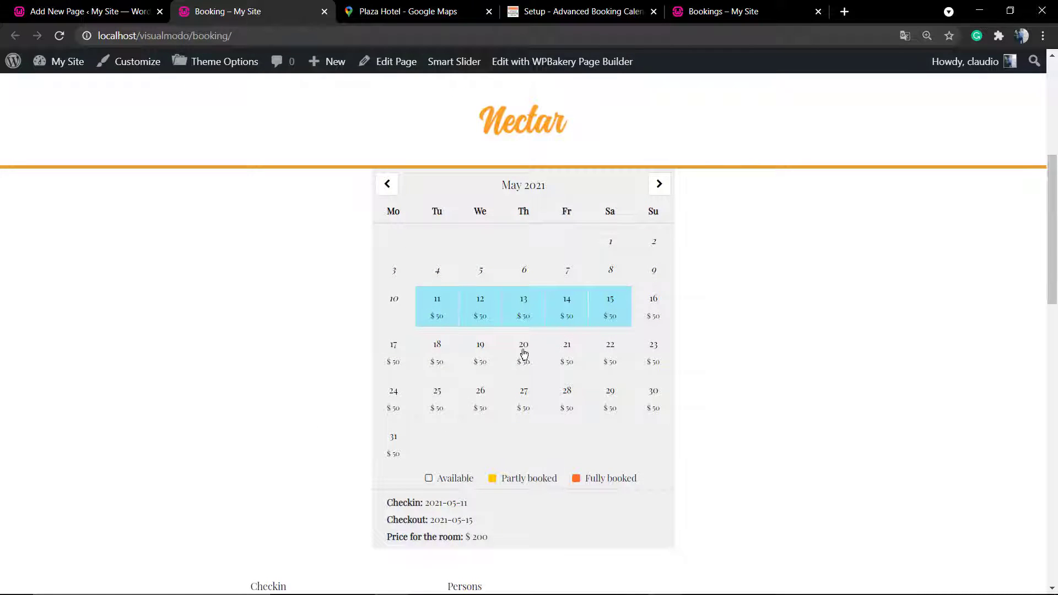
Step: Set check-in to 11 May 2021 and checkout to 15 May 2021, then check availabilities
scroll(524, 353, "down", 4)
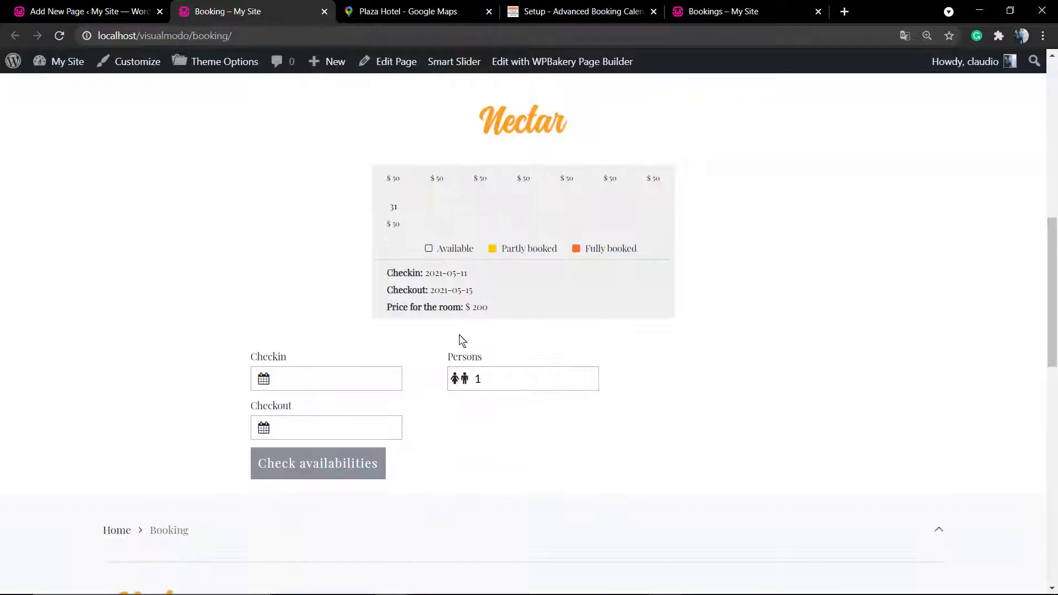
scroll(462, 341, "up", 5)
scroll(461, 338, "down", 5)
left_click(344, 378)
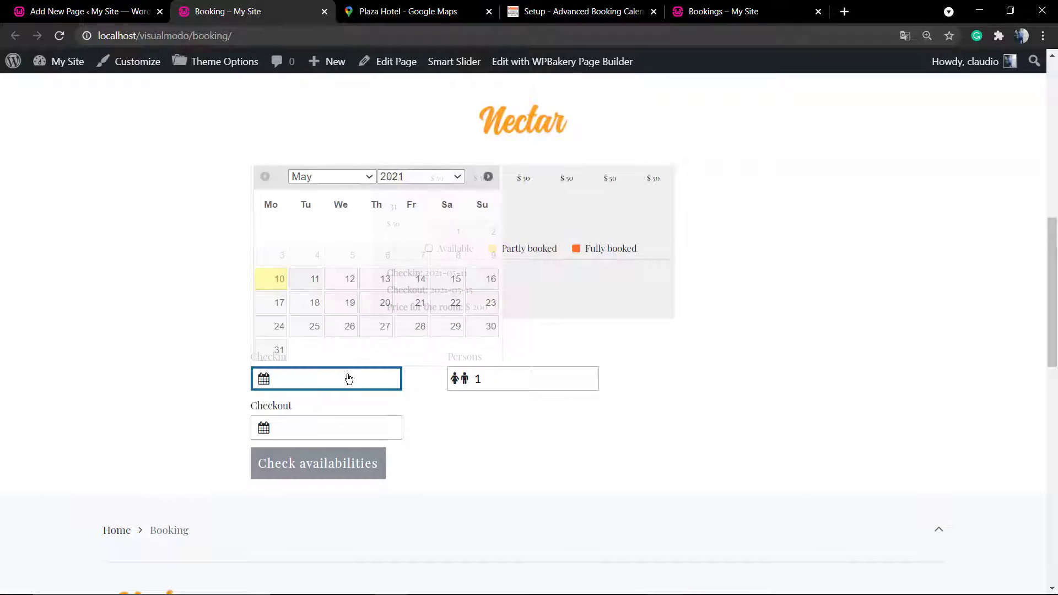
left_click(299, 284)
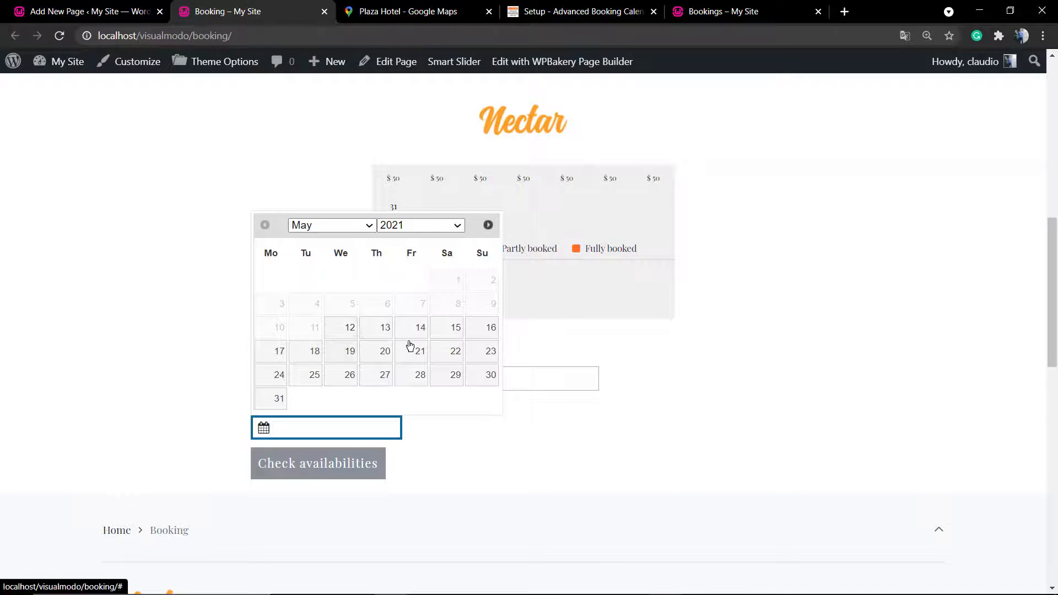
left_click(457, 331)
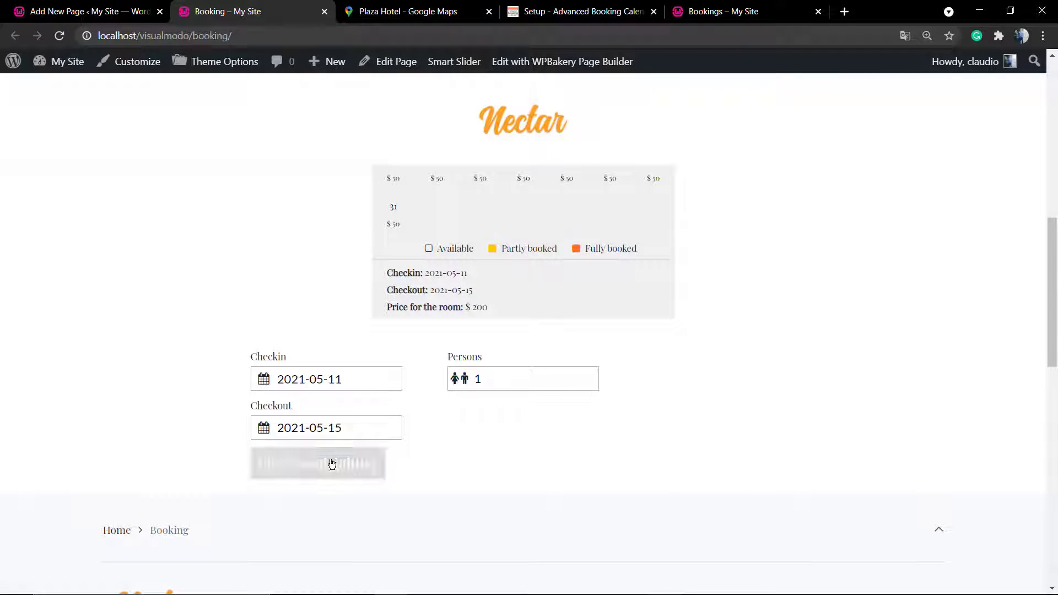
left_click(275, 458)
scroll(270, 358, "down", 3)
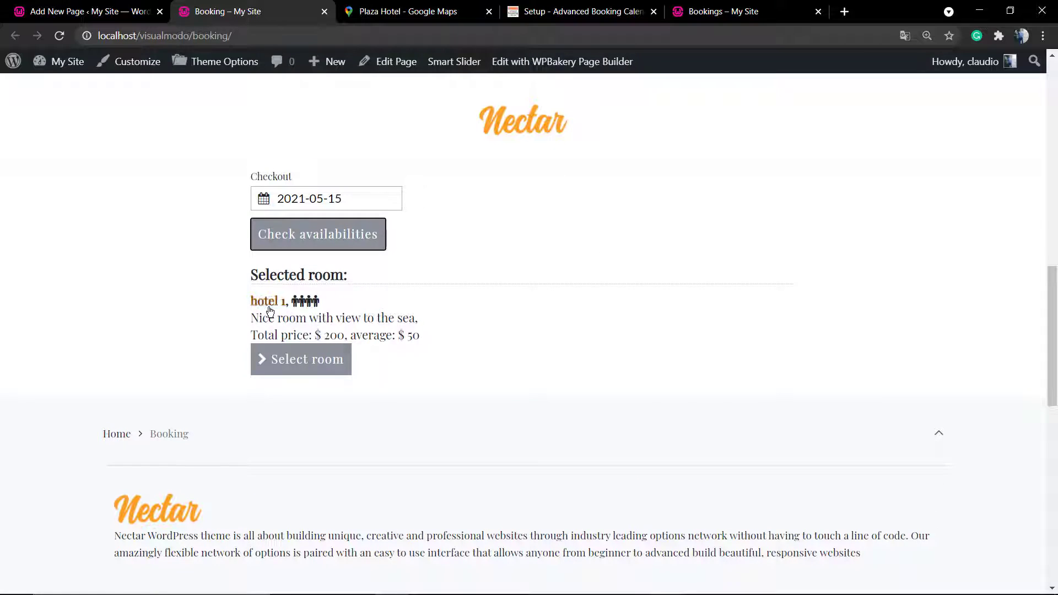
Step: Open the hotel 1 room's info page in a new tab and return to the Booking page
right_click(269, 310)
left_click(293, 315)
left_click(356, 6)
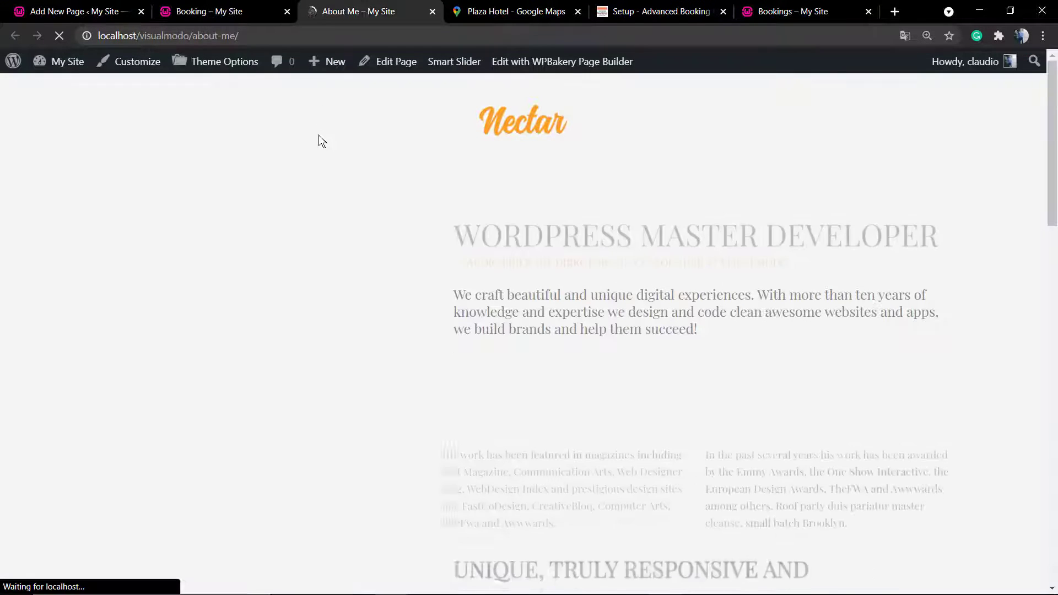
left_click(221, 8)
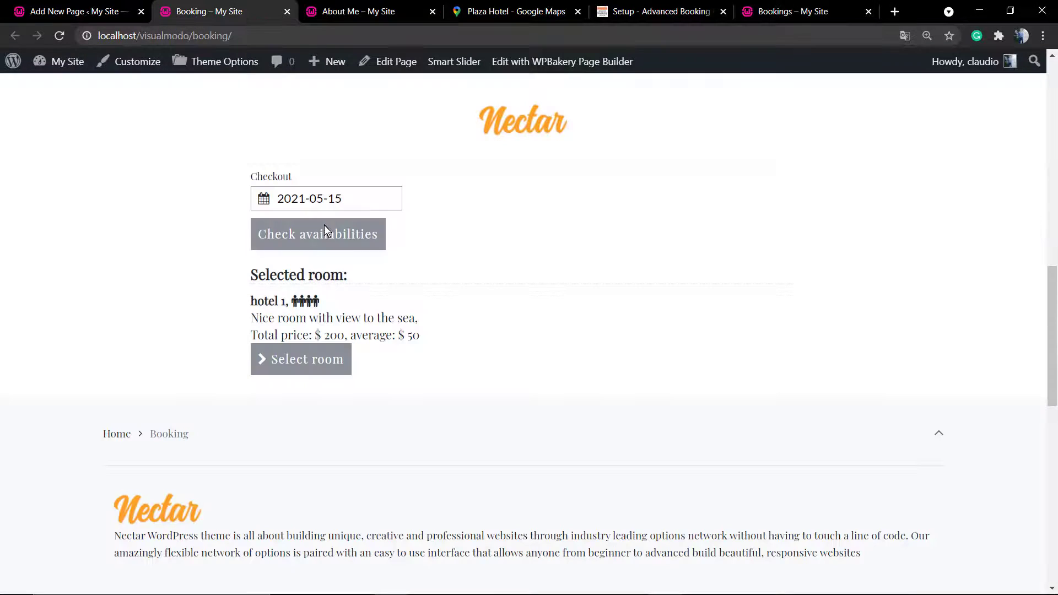
Step: Select the hotel 1 room and submit the test booking for 11–15 May
left_click(301, 318)
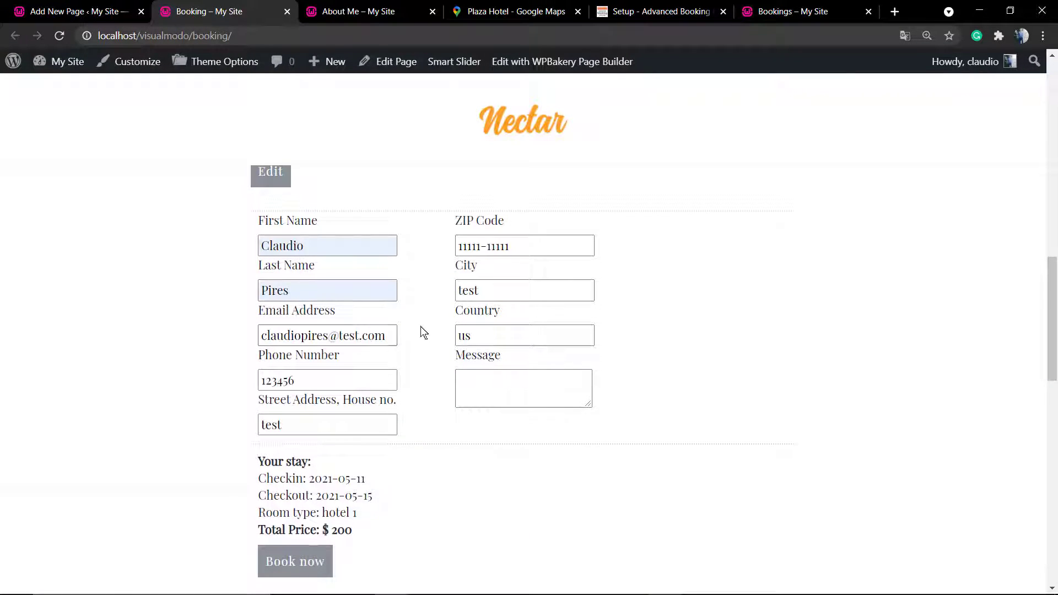
scroll(384, 397, "down", 2)
left_click(293, 453)
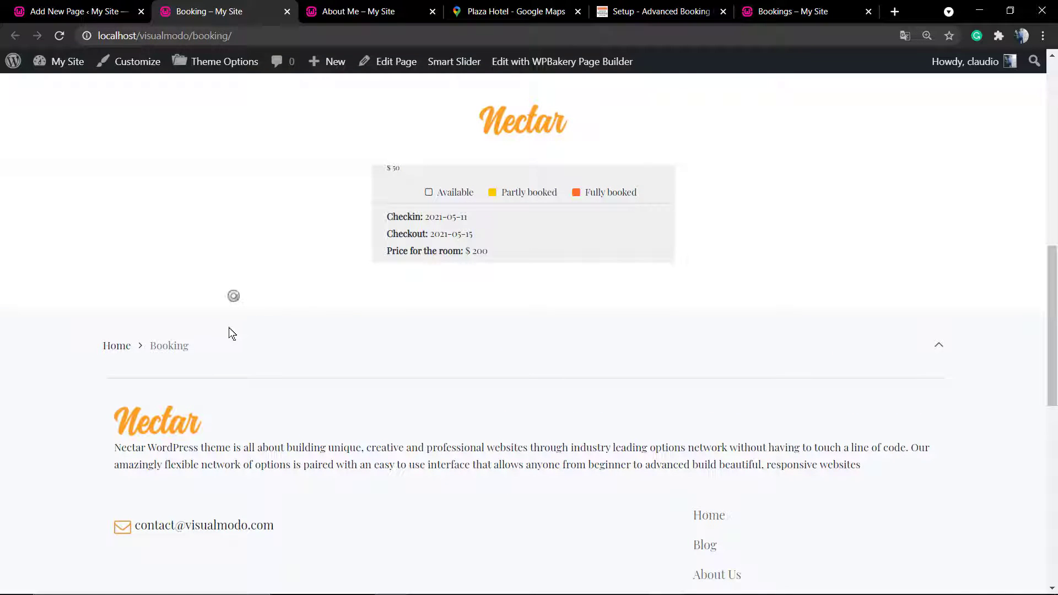
Step: Review the thank-you confirmation message for the booking request
left_click_drag(263, 298, 356, 319)
left_click(356, 317)
triple_click(357, 312)
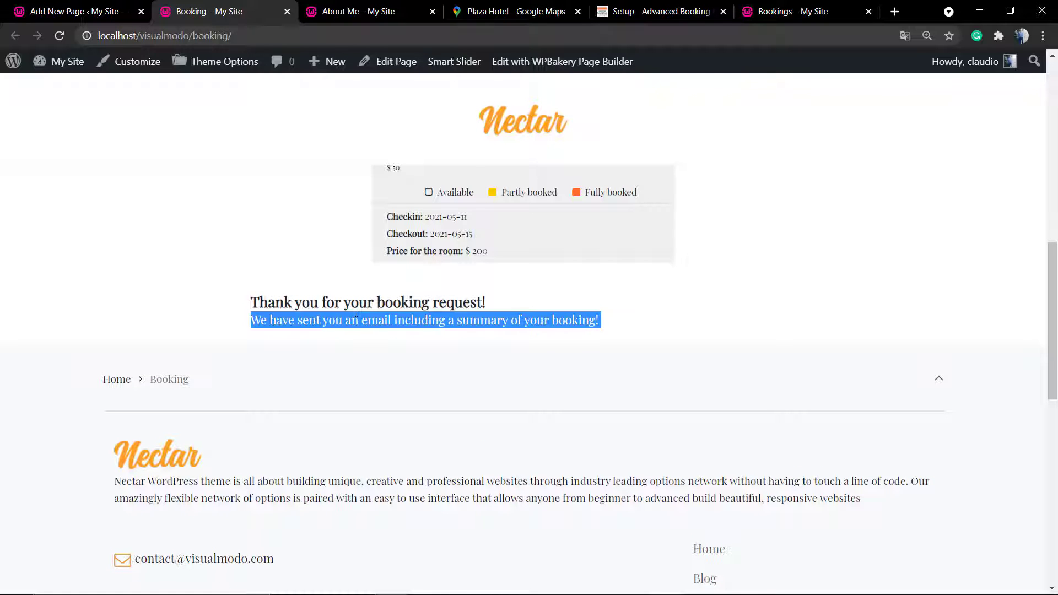
left_click(356, 312)
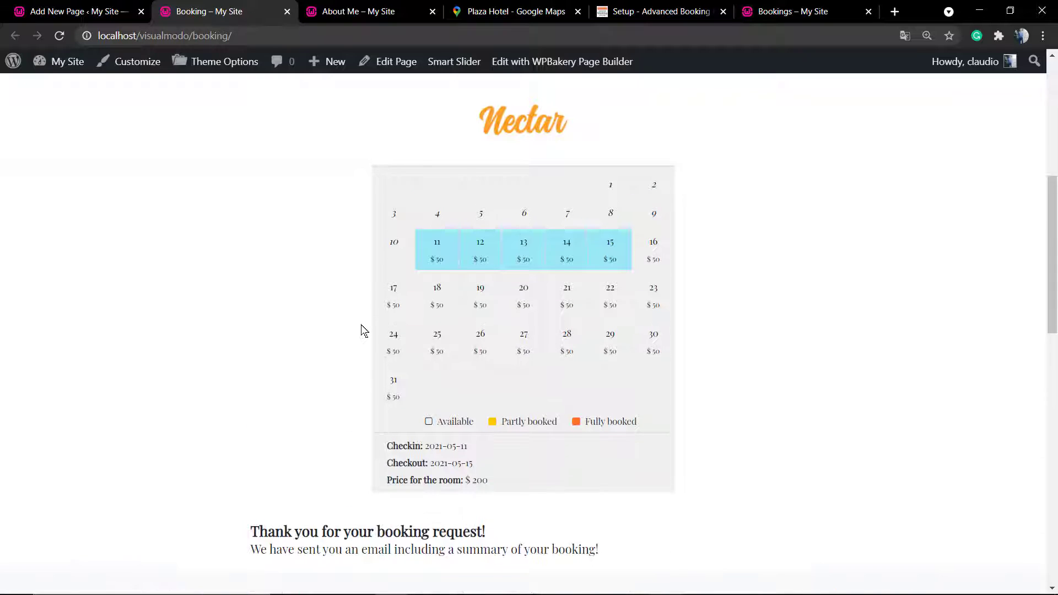
scroll(362, 326, "down", 2)
scroll(361, 325, "up", 6)
scroll(362, 325, "down", 4)
scroll(362, 330, "down", 2)
scroll(361, 330, "up", 6)
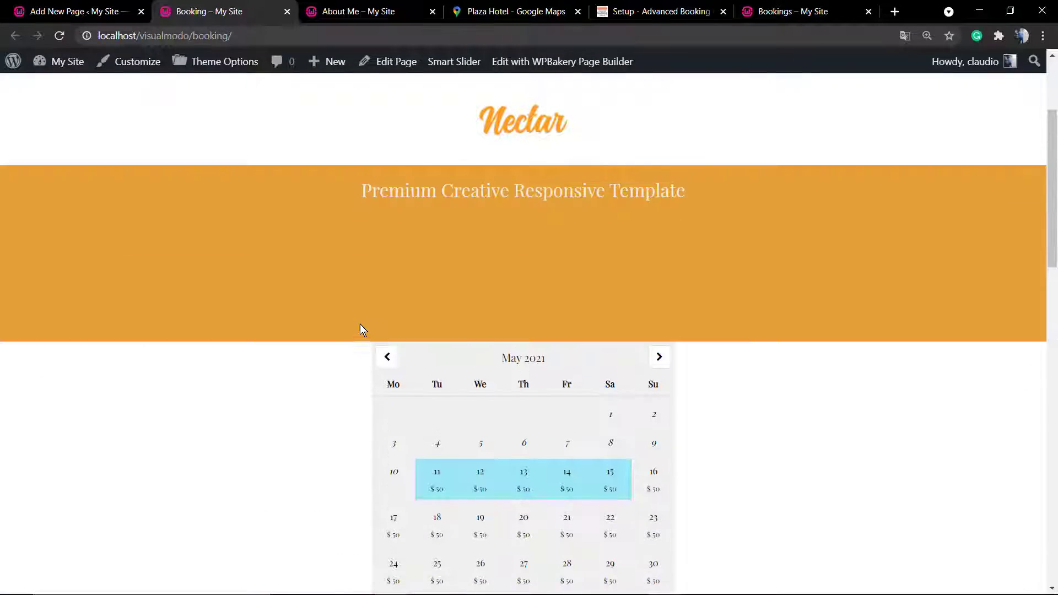
Step: Open Appearance > Widgets, collapse Sidebar and expand First Footer to see its widgets
left_click(90, 10)
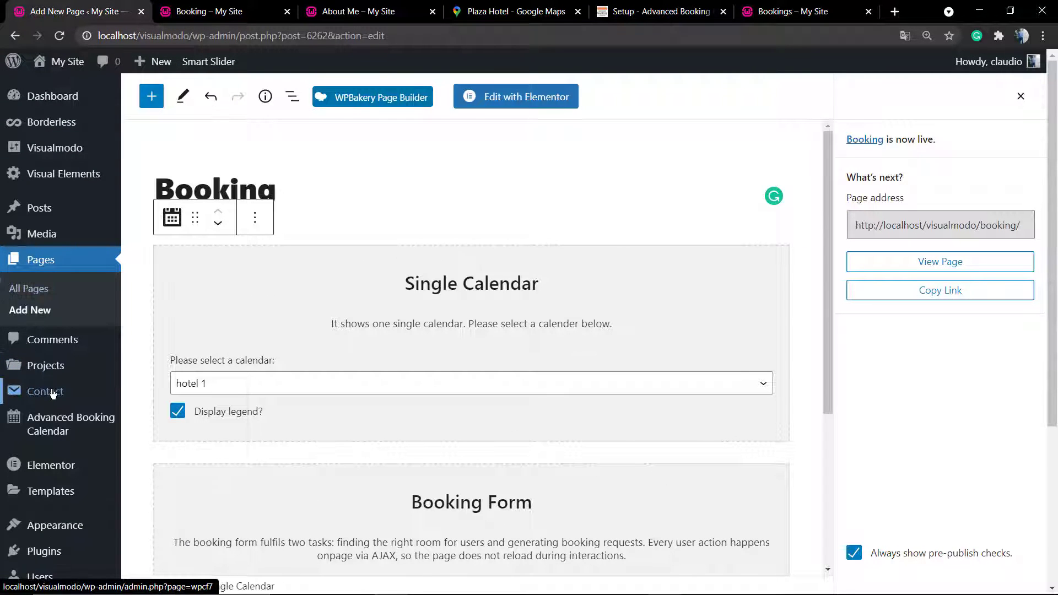
mouse_move(48, 385)
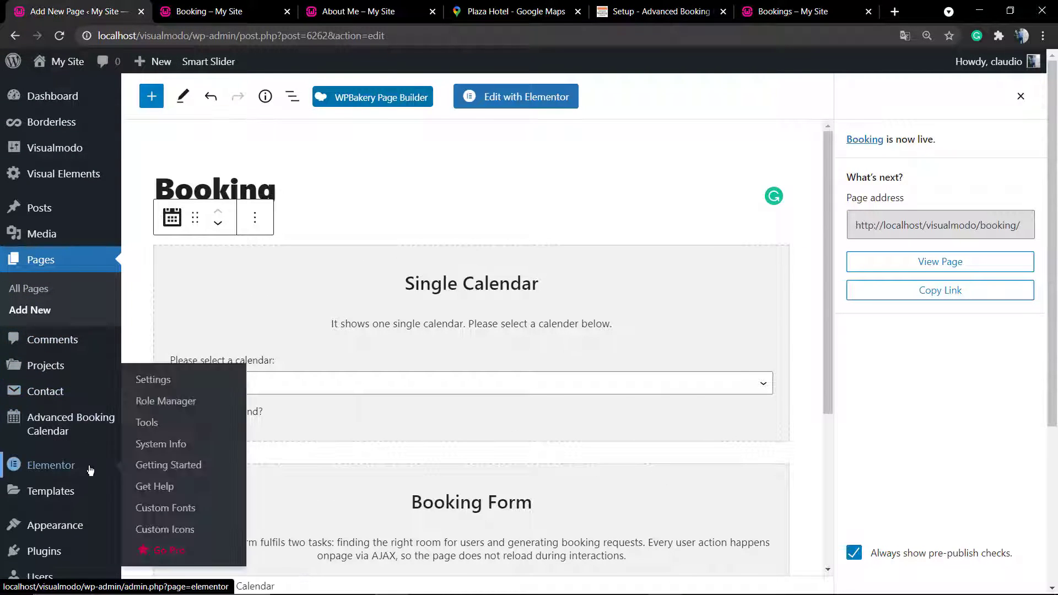
mouse_move(91, 525)
left_click(191, 488)
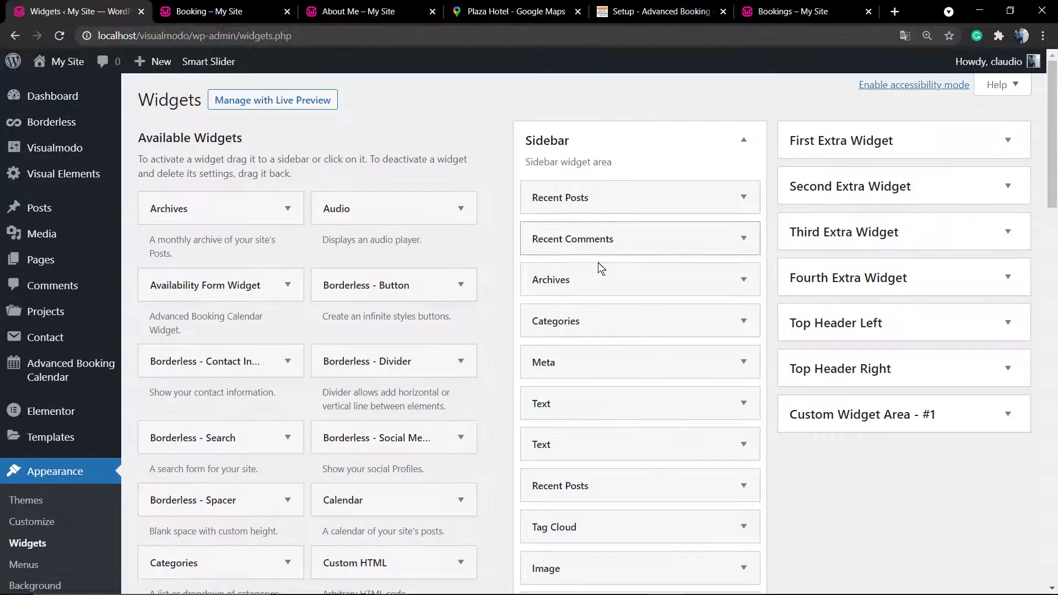
scroll(591, 286, "down", 12)
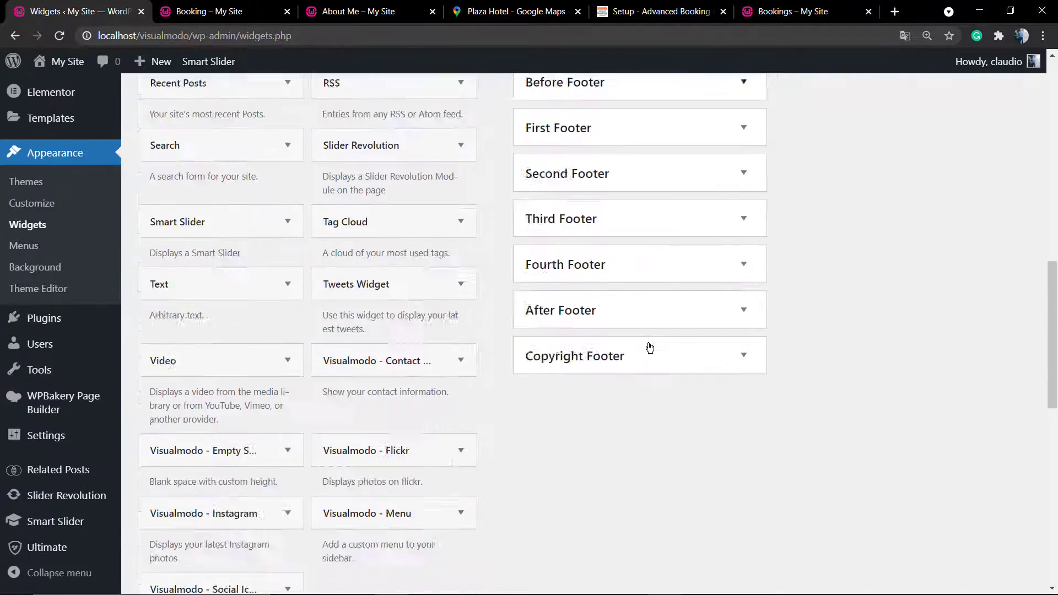
scroll(647, 347, "up", 5)
scroll(648, 347, "up", 10)
left_click(583, 146)
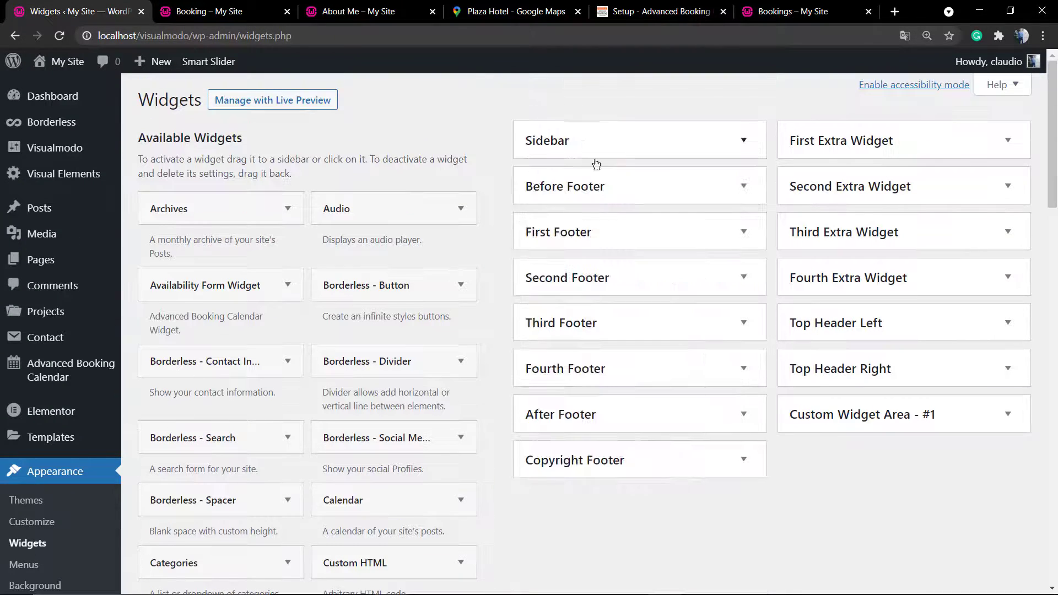
left_click(616, 235)
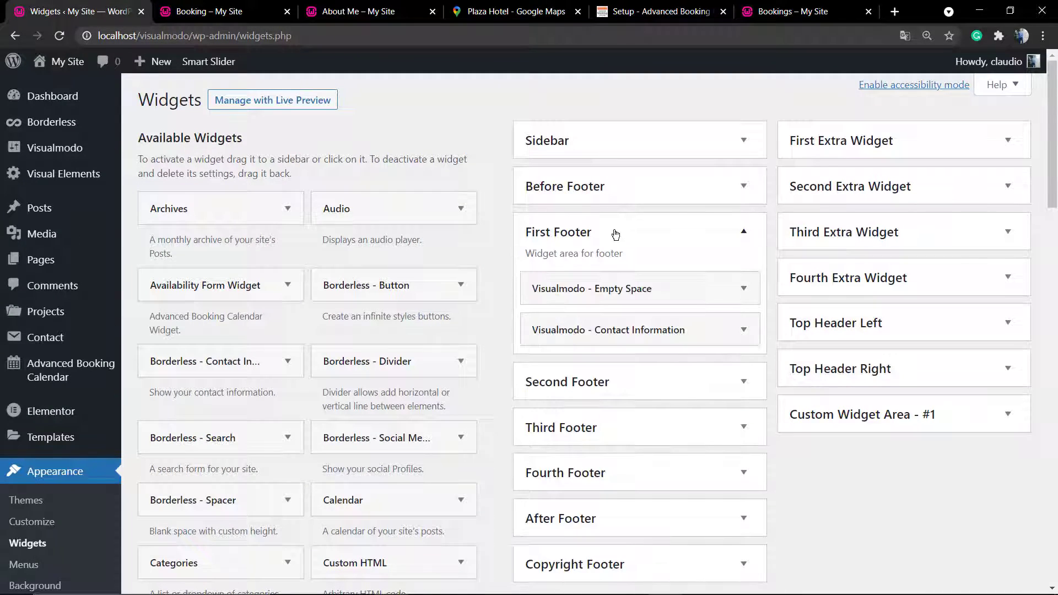
Step: Scroll the live Booking page to inspect its footer content
left_click(226, 11)
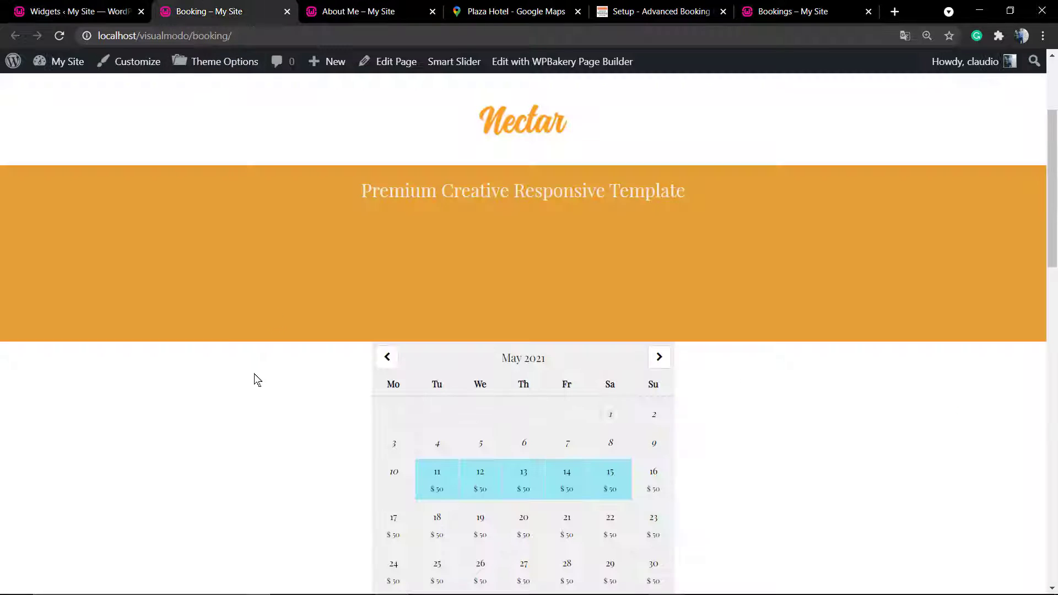
scroll(253, 392, "down", 20)
scroll(253, 394, "up", 6)
scroll(253, 397, "up", 2)
scroll(259, 402, "down", 2)
scroll(267, 408, "up", 2)
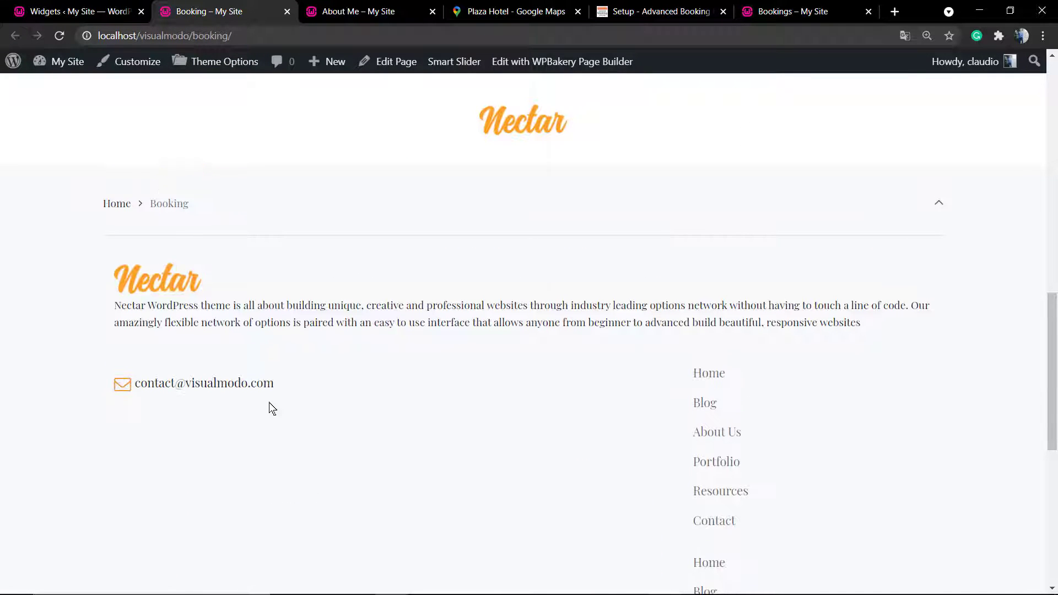
scroll(269, 402, "down", 2)
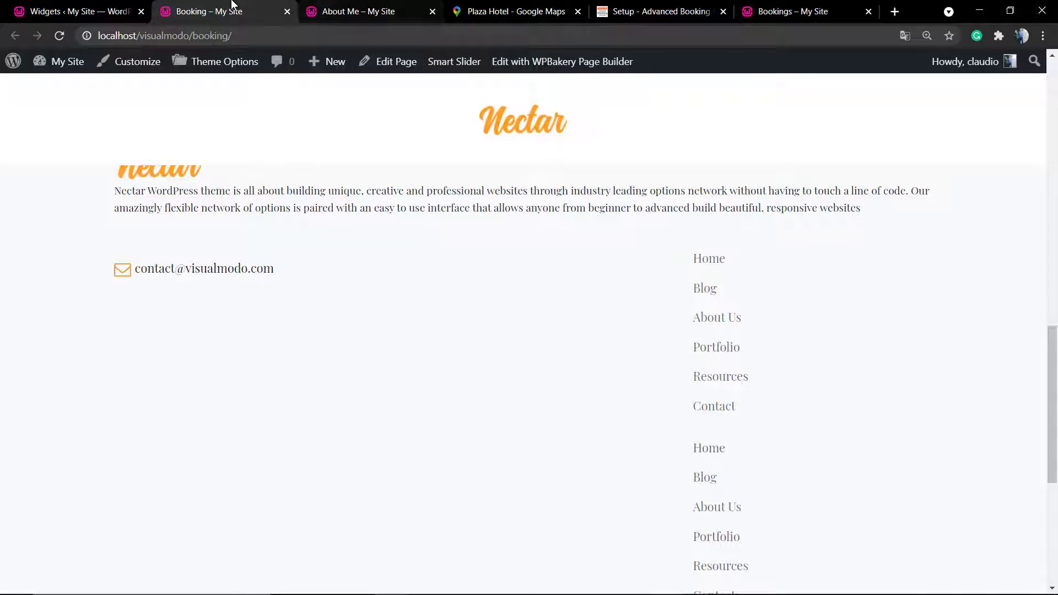
Step: Return to Widgets and expand the Before Footer and Second Footer areas
left_click(96, 8)
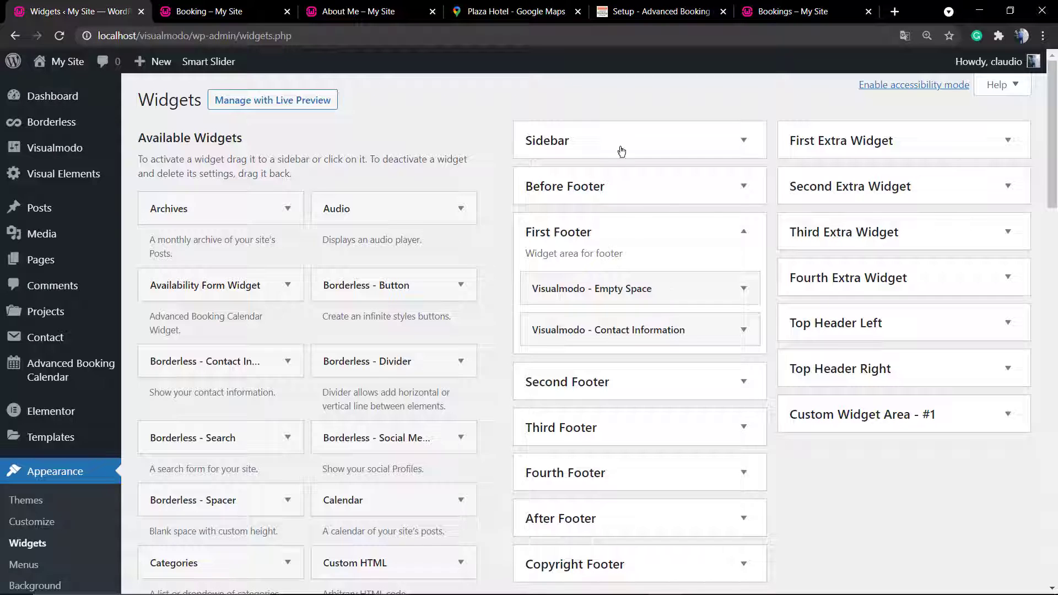
left_click(585, 174)
scroll(619, 320, "down", 2)
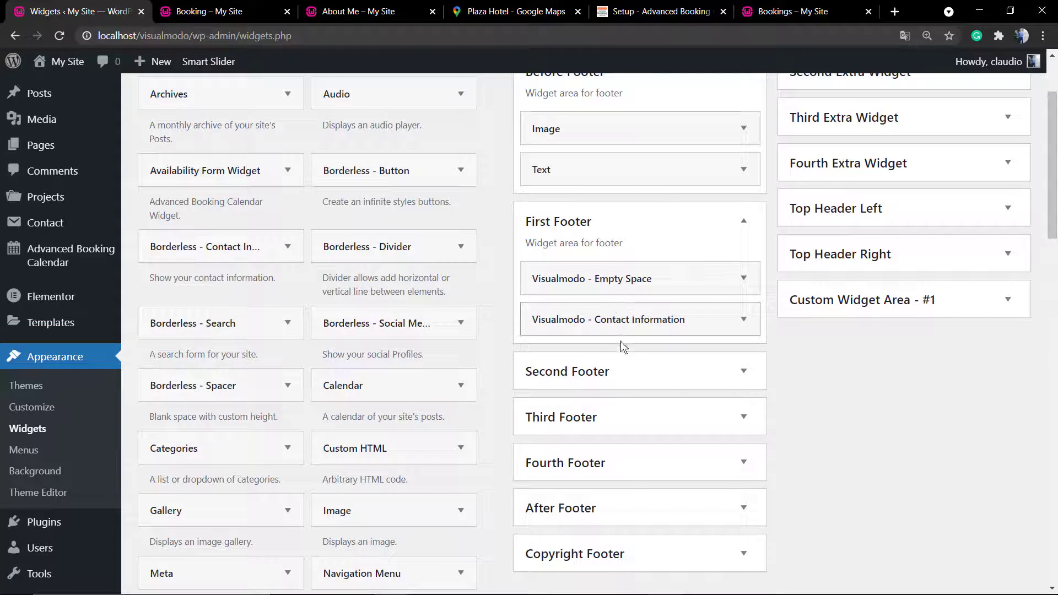
left_click(622, 374)
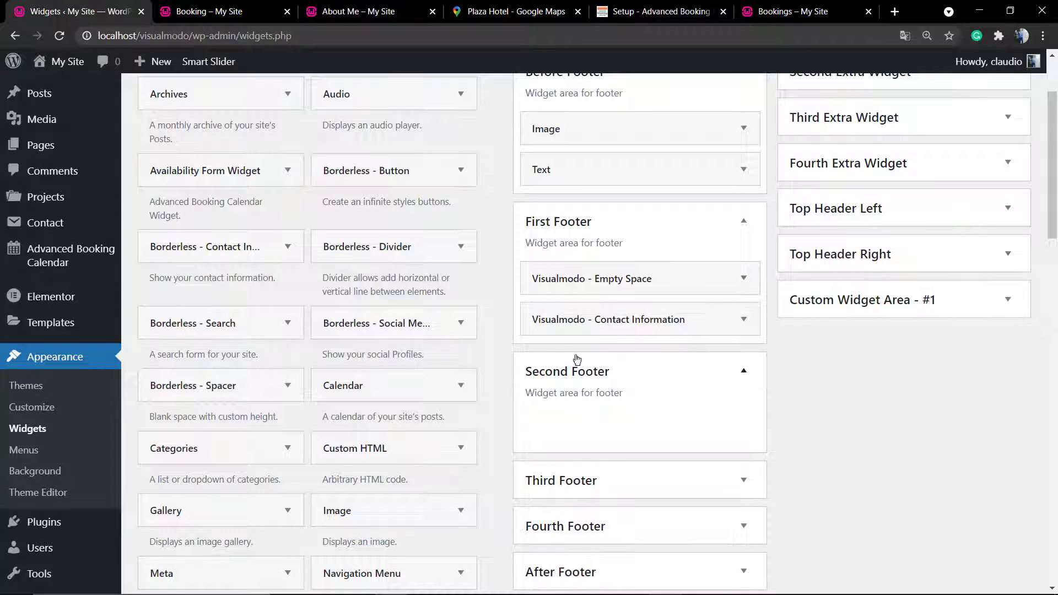
Step: Move Contact Information to Second Footer, remove Empty Space, and put Text and Image into First Footer
left_click_drag(586, 328, 622, 428)
left_click_drag(586, 272, 504, 252)
left_click_drag(597, 169, 609, 234)
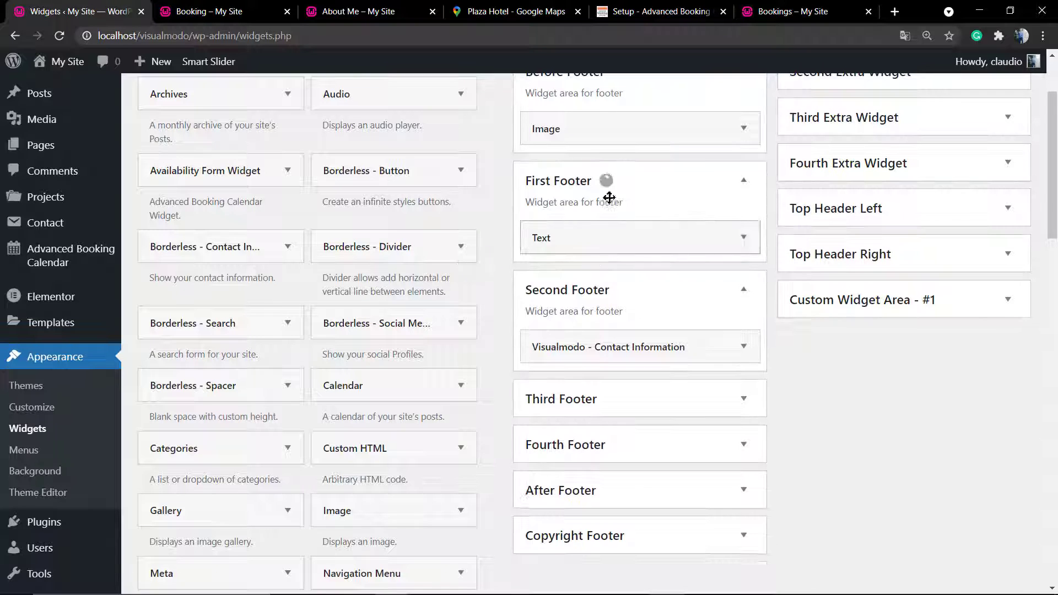
left_click_drag(607, 129, 625, 236)
Step: Expand Third Footer, check Fourth Footer, and move Contact Information back into First Footer
scroll(600, 315, "down", 2)
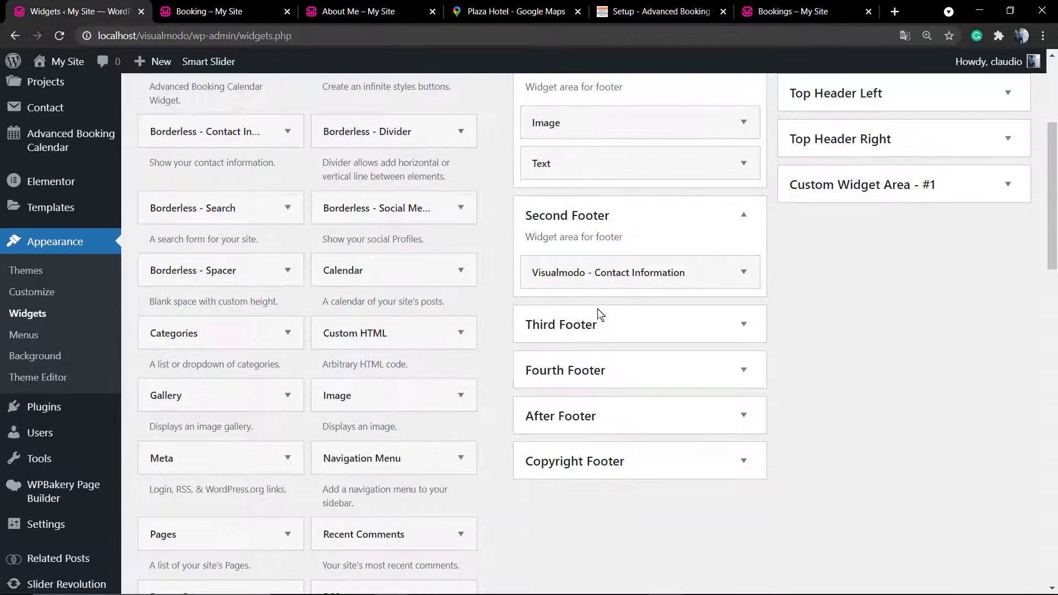
left_click(615, 334)
scroll(613, 331, "down", 2)
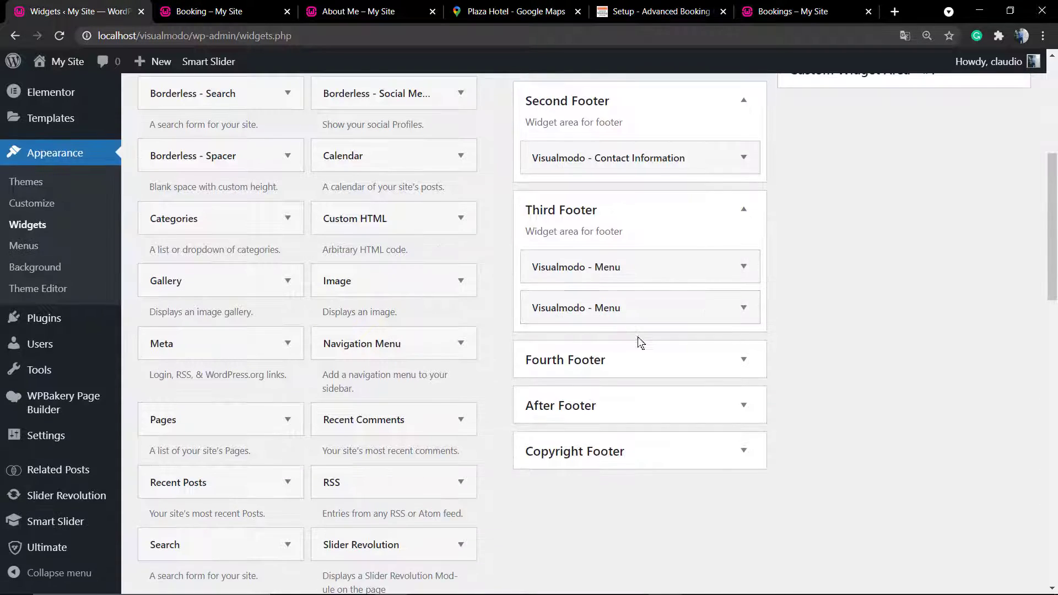
left_click_drag(621, 307, 370, 318)
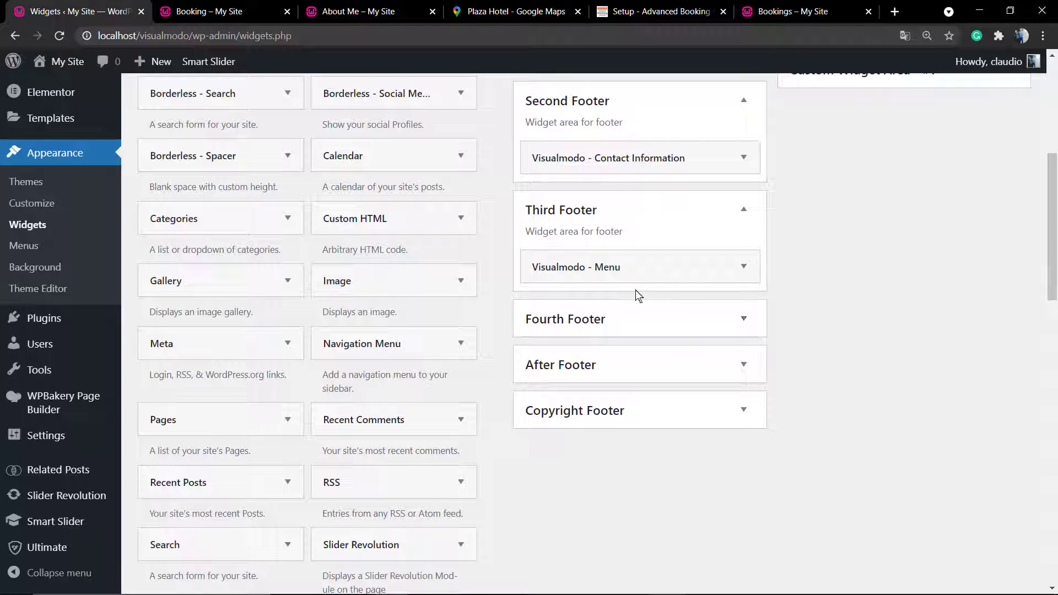
left_click(670, 318)
left_click(670, 318)
scroll(606, 303, "up", 4)
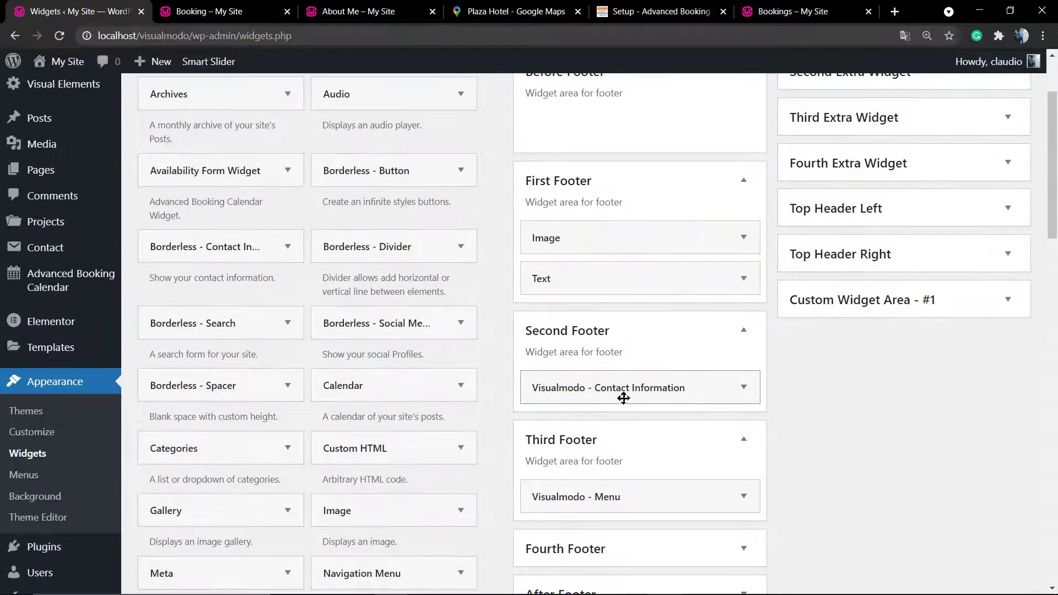
left_click_drag(621, 393, 603, 322)
scroll(523, 333, "down", 2)
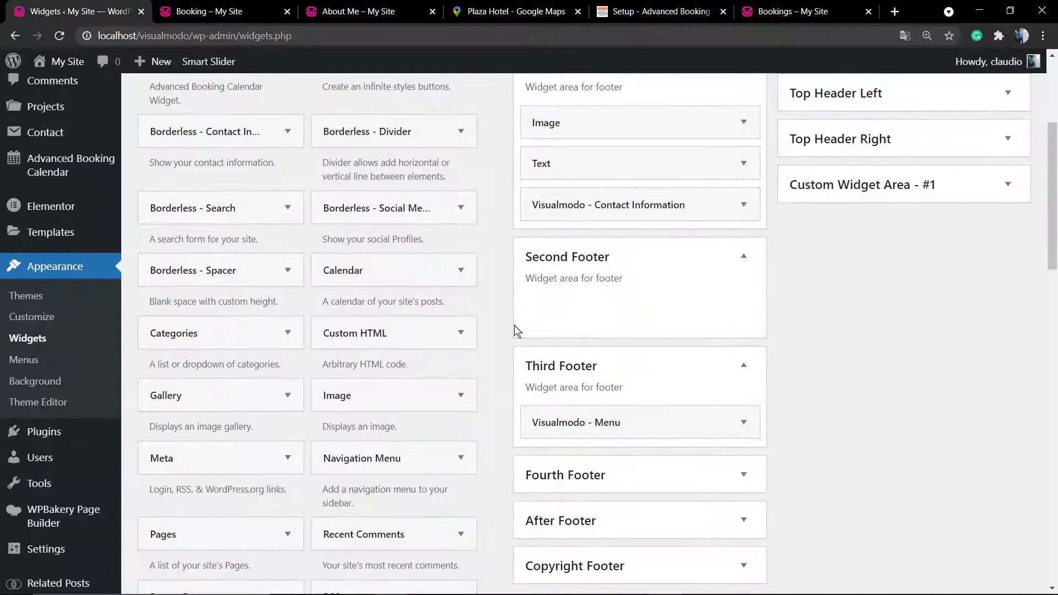
scroll(519, 324, "up", 2)
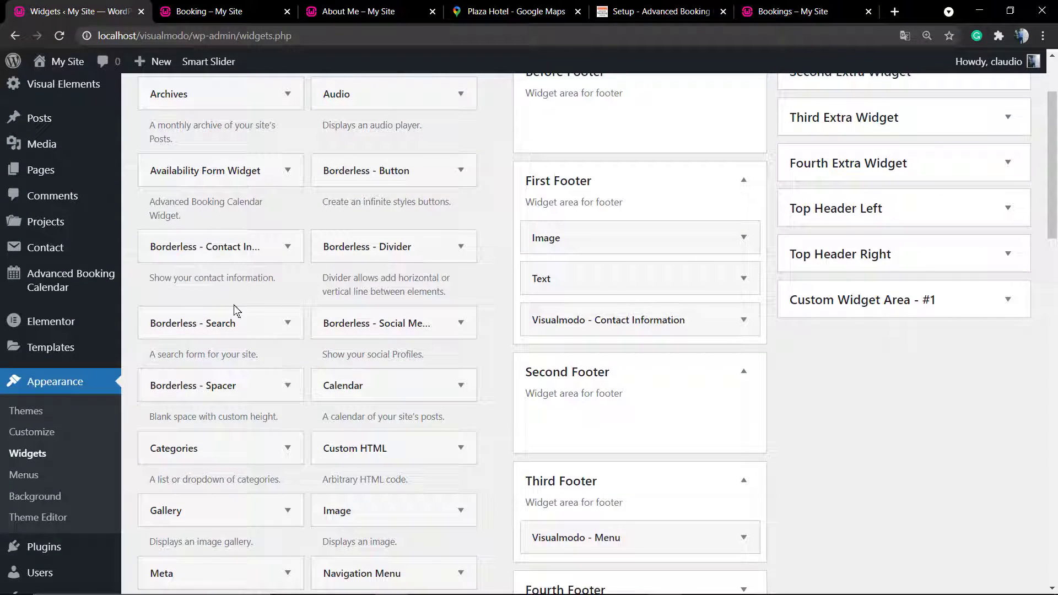
scroll(234, 311, "up", 2)
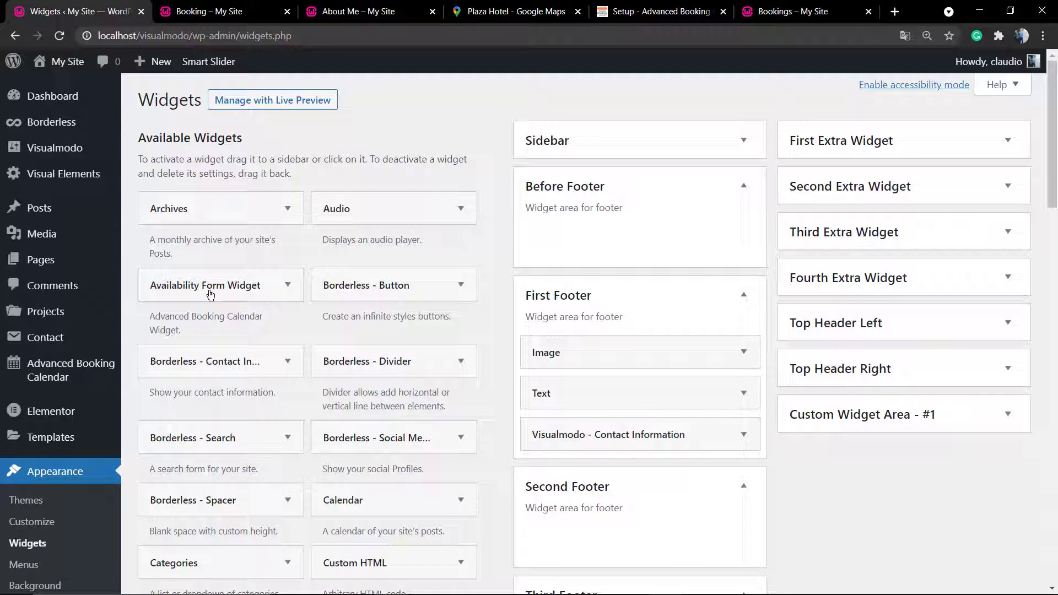
scroll(210, 295, "down", 6)
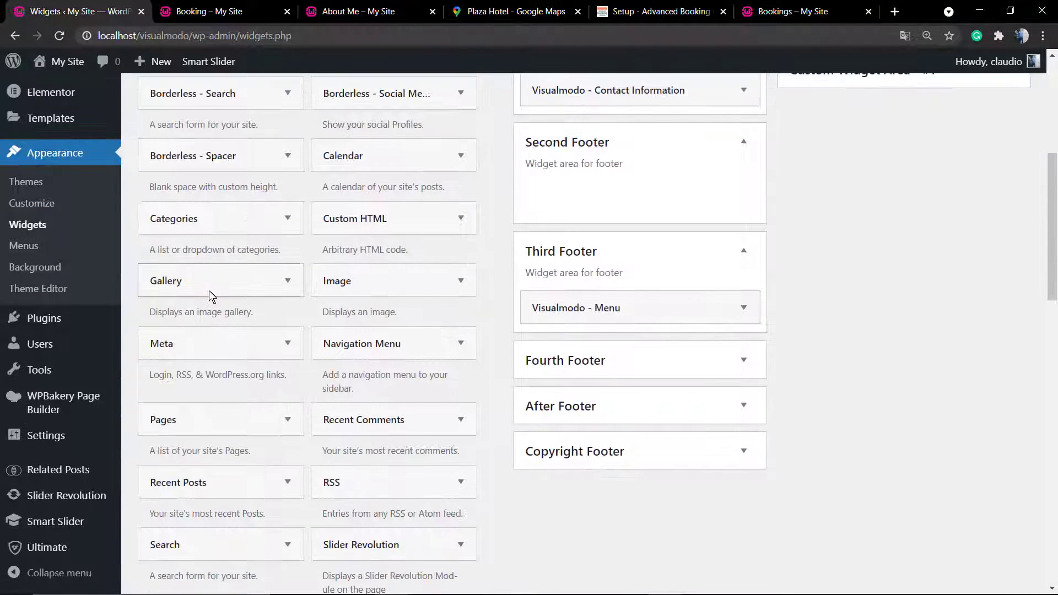
scroll(210, 290, "down", 6)
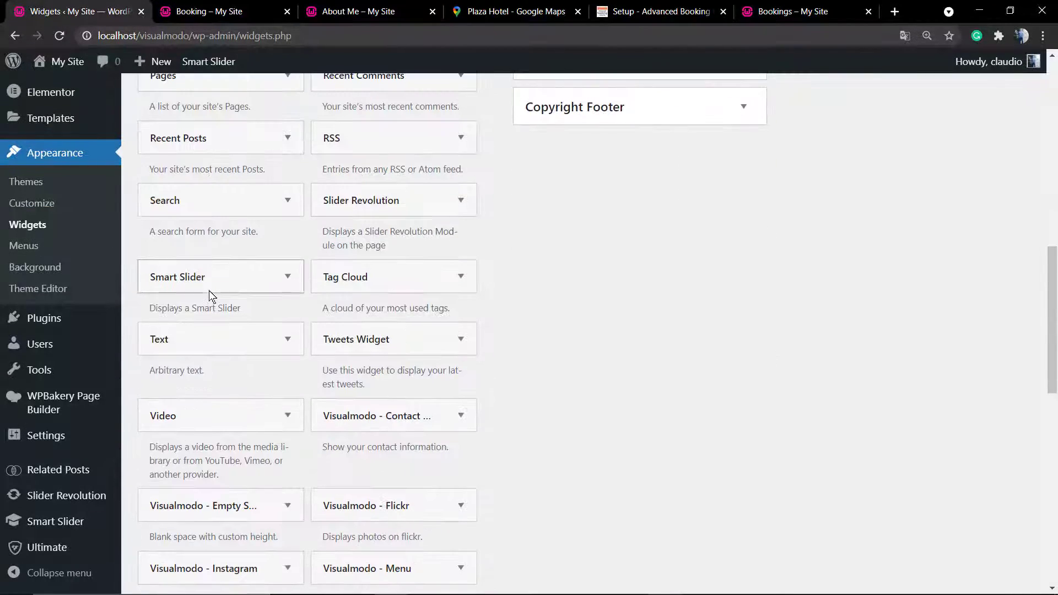
scroll(210, 309, "down", 2)
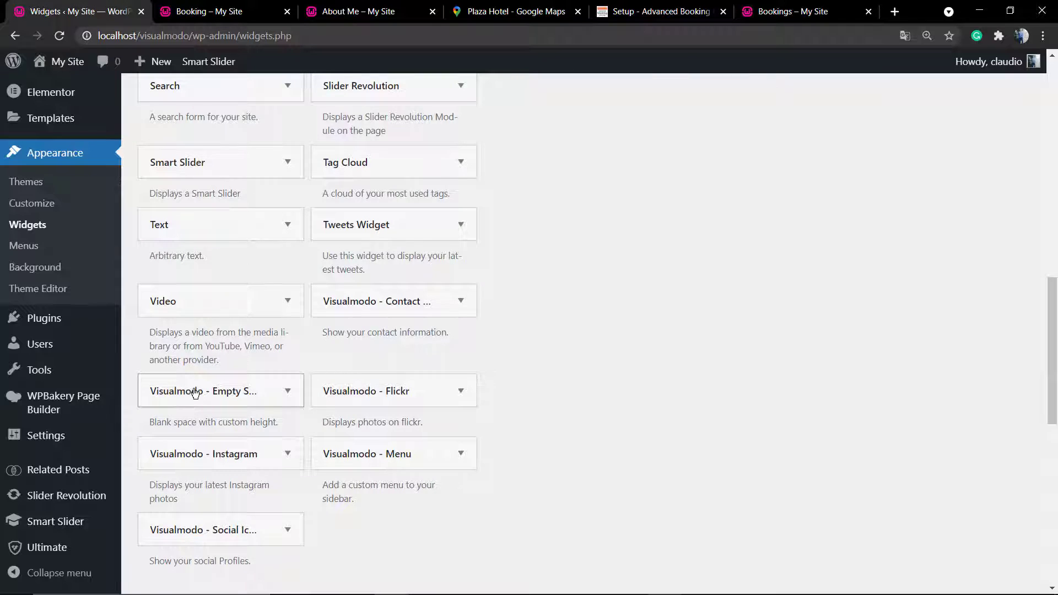
scroll(195, 392, "up", 10)
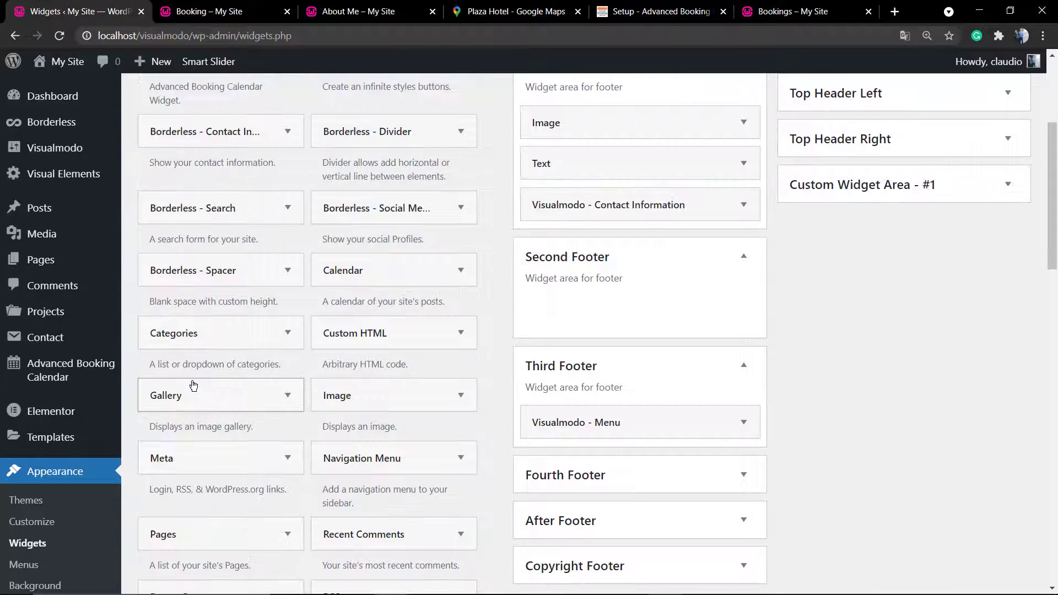
scroll(185, 237, "up", 2)
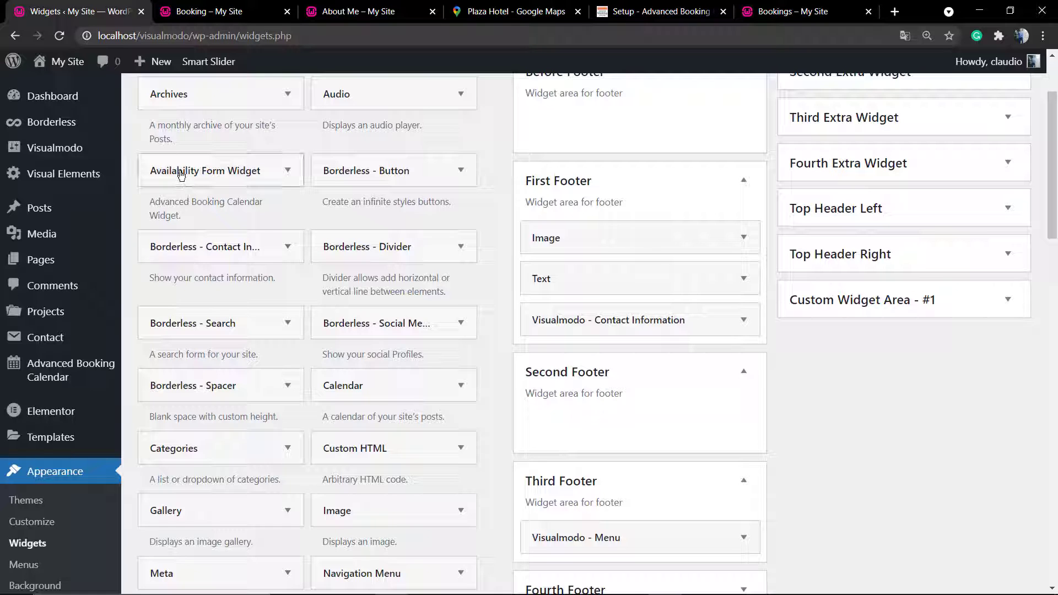
Step: Drop the Availability Form Widget into Second Footer, retitle it 'Reservation', save, and reload the Booking page
left_click_drag(181, 174, 594, 419)
scroll(601, 414, "down", 2)
left_click(659, 364)
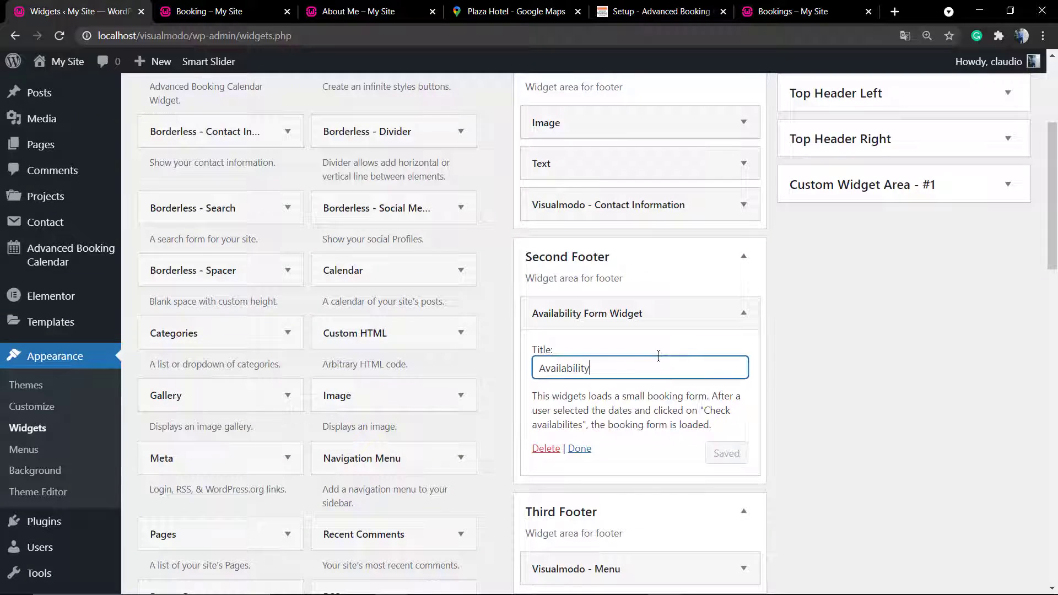
double_click(604, 368)
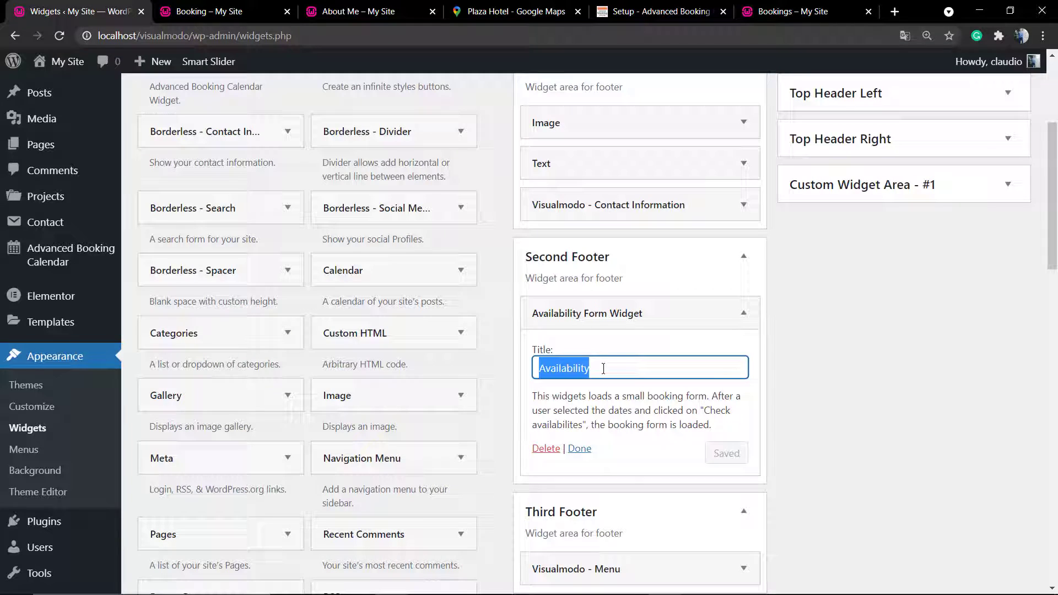
type("Reservation")
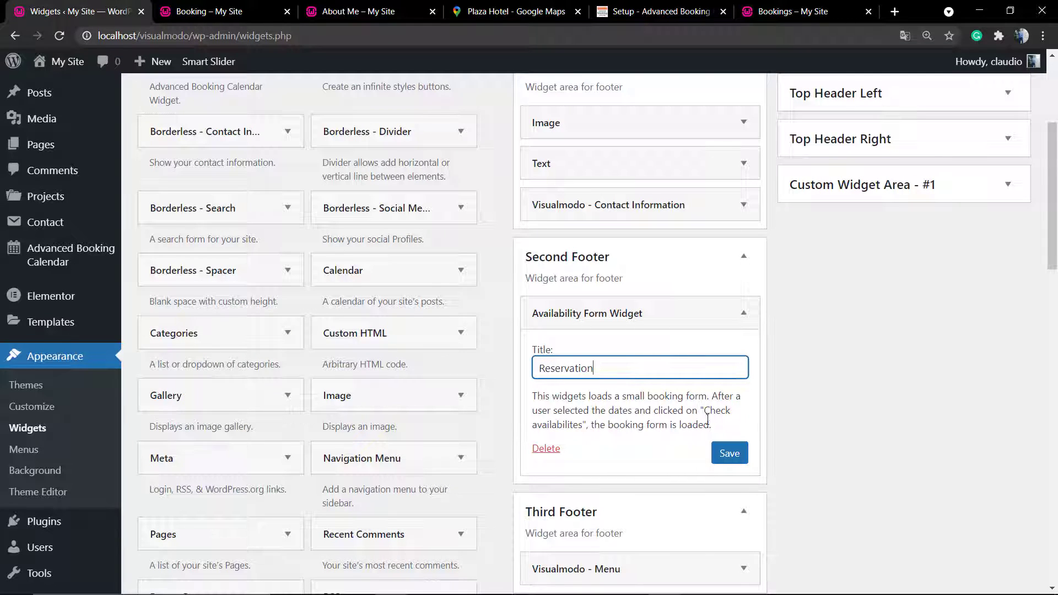
left_click(730, 453)
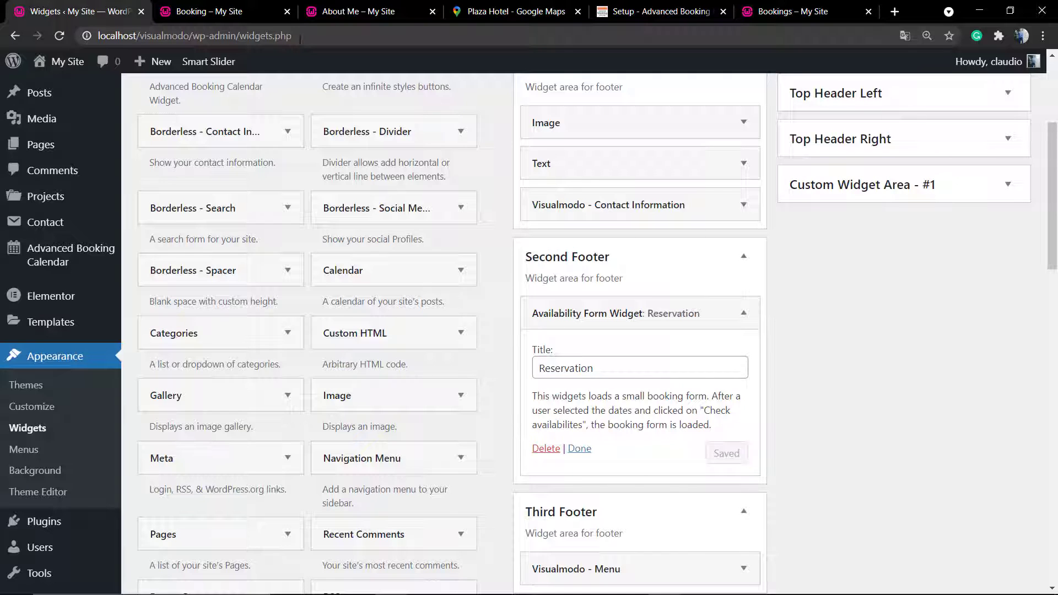
left_click(259, 11)
key("F5")
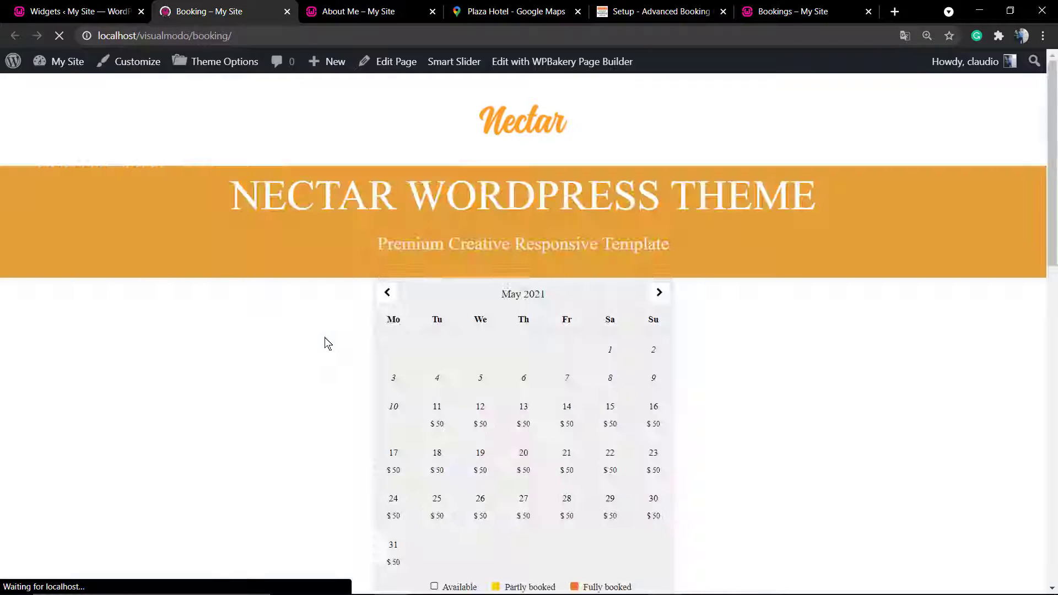
Step: Try the footer Reservation form's check-in datepicker, then go to the home page via the Nectar logo
scroll(324, 339, "up", 4)
scroll(324, 339, "down", 2)
scroll(324, 342, "up", 2)
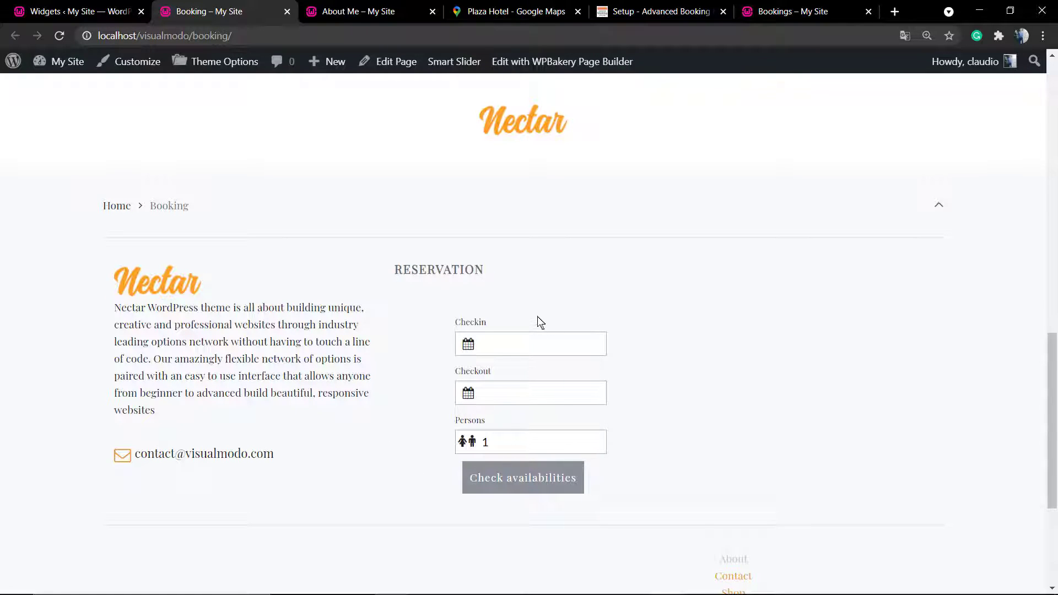
left_click(527, 343)
key("Tab")
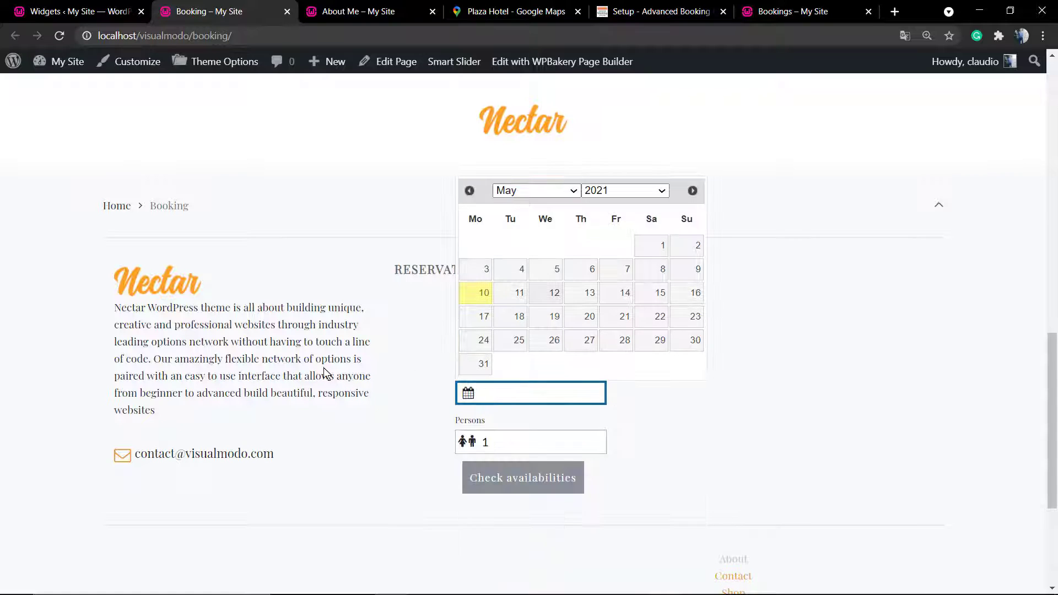
left_click(326, 374)
scroll(326, 372, "down", 3)
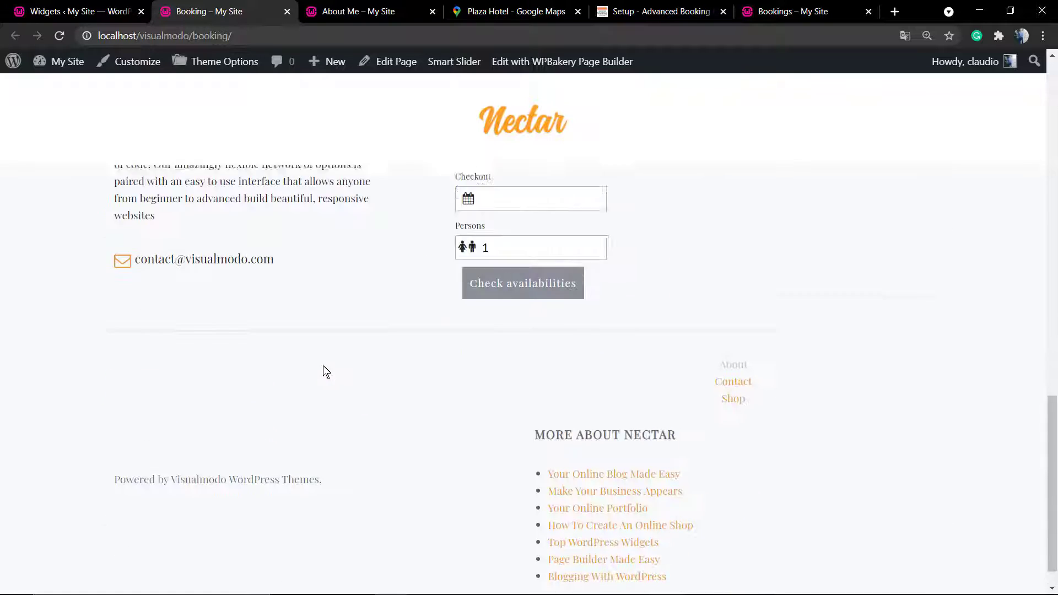
scroll(324, 371, "up", 15)
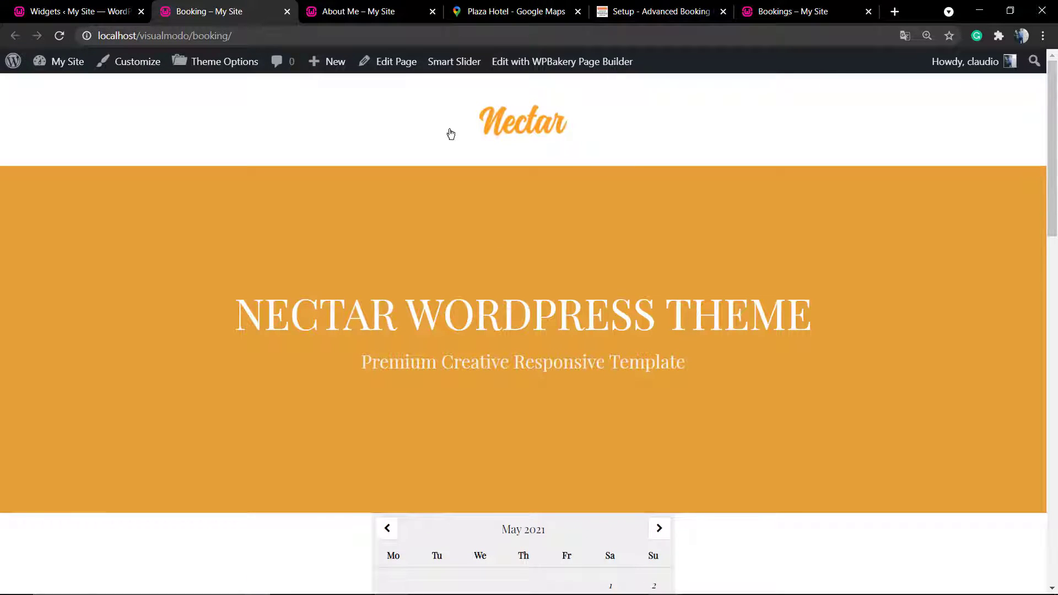
left_click(495, 131)
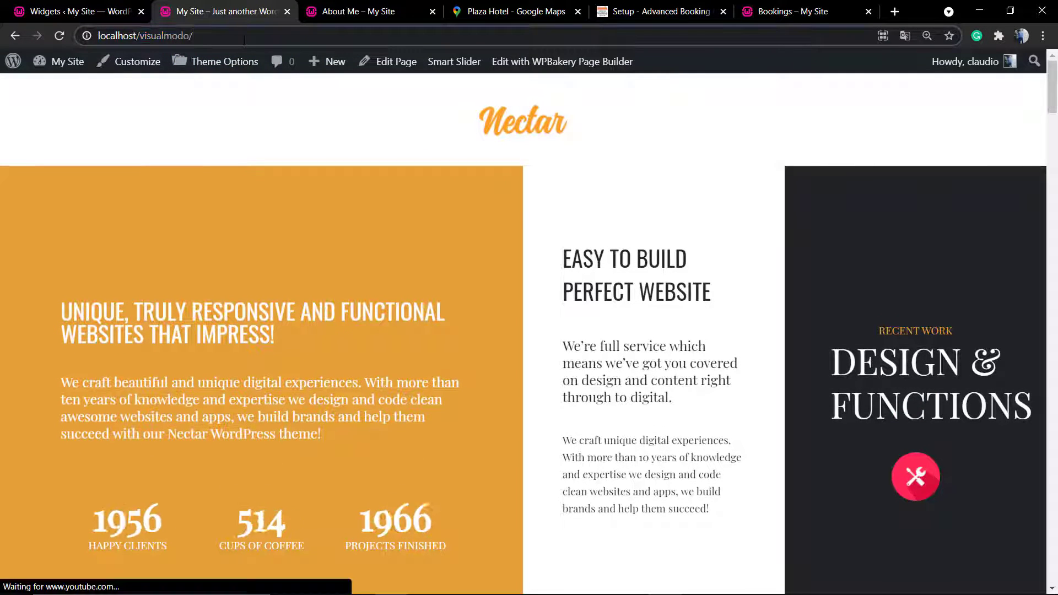
Step: Load the site's /blog page, open 'Make Your Business Appears', then return to the Widgets screen
left_click(244, 37)
type("blog")
key("Return")
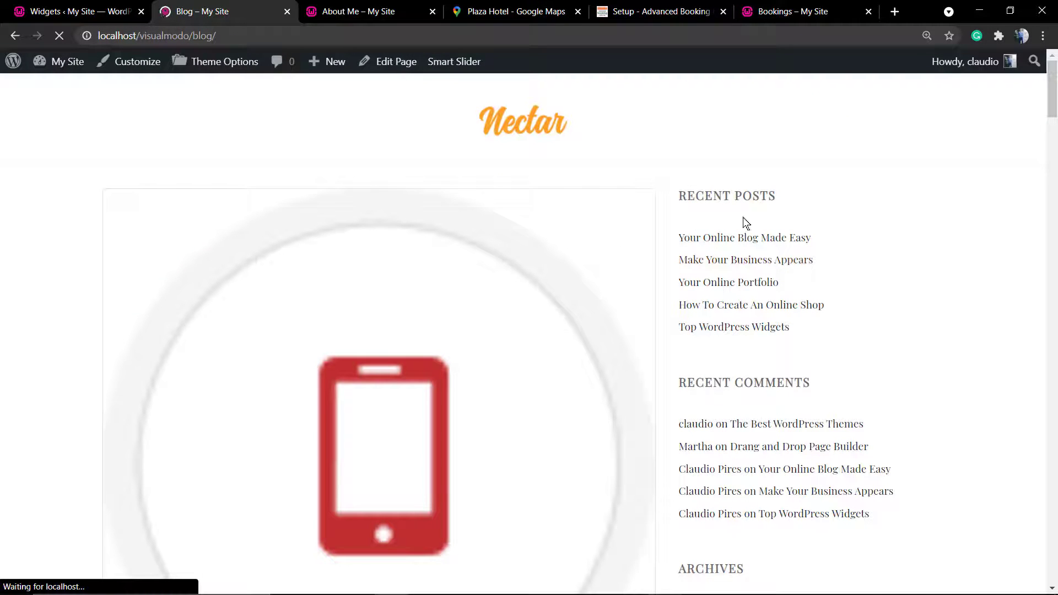
scroll(518, 231, "down", 8)
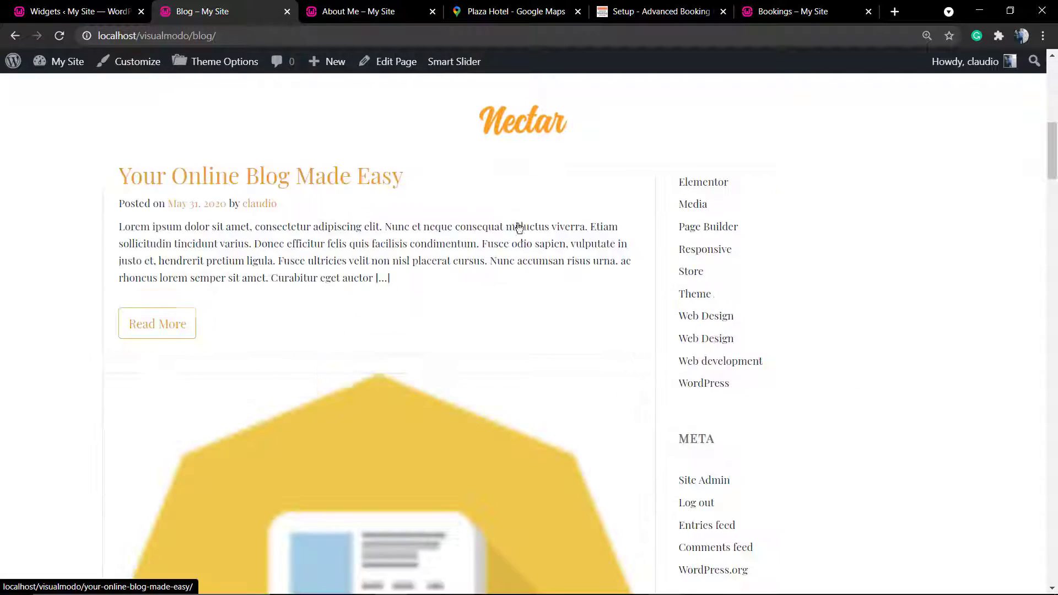
scroll(518, 230, "down", 2)
left_click(643, 211)
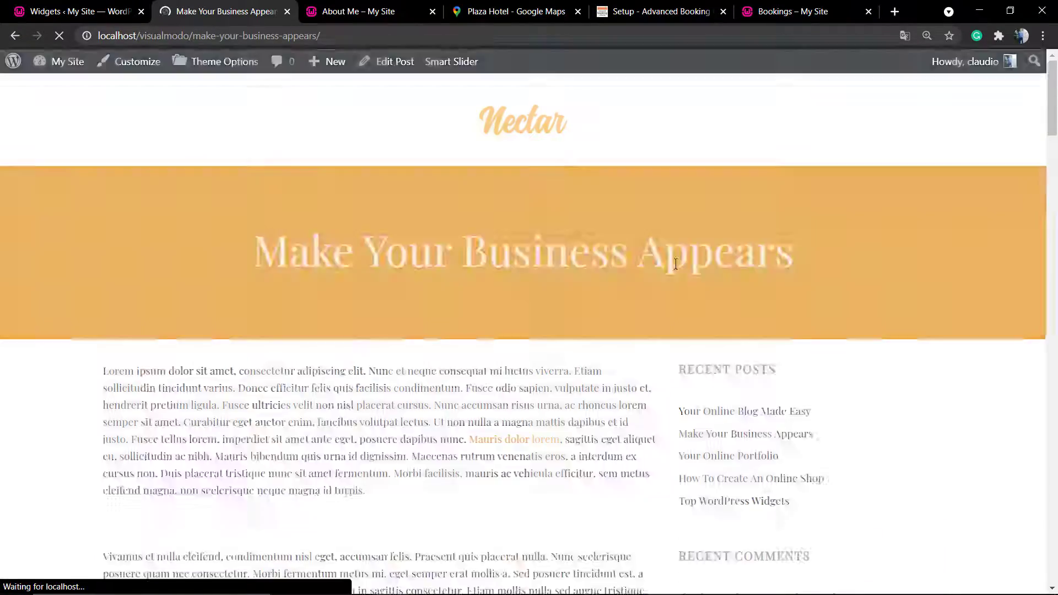
left_click(70, 6)
scroll(610, 321, "up", 3)
Step: Collapse the Second Footer, First Footer and Before Footer widget areas
left_click(569, 376)
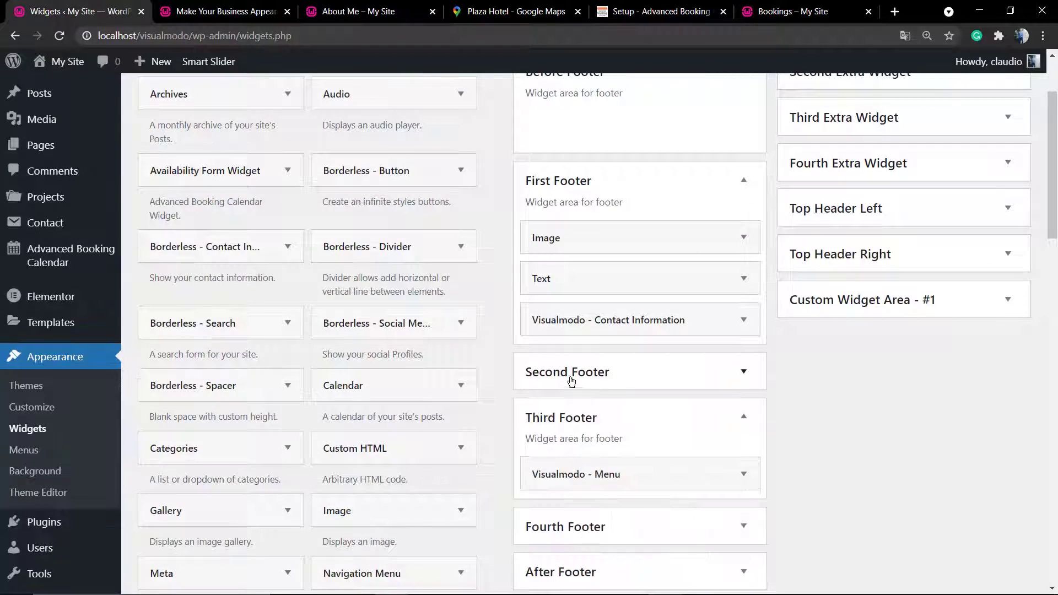
scroll(568, 369, "up", 2)
left_click(559, 301)
left_click(557, 190)
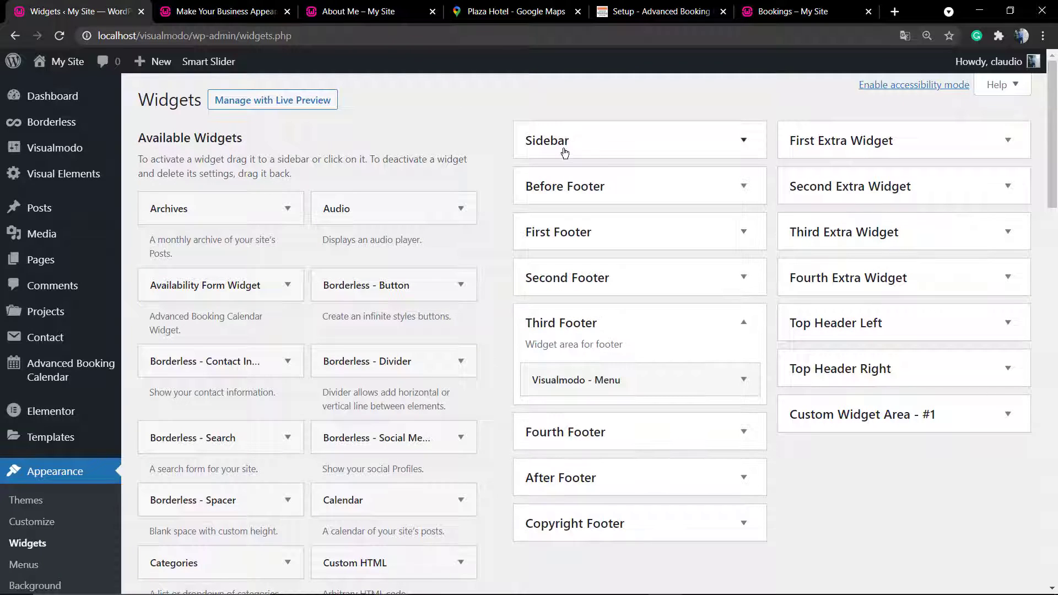
Step: Add the Availability Form Widget to the Sidebar, then reload the Make Your Business Appears post
left_click(565, 152)
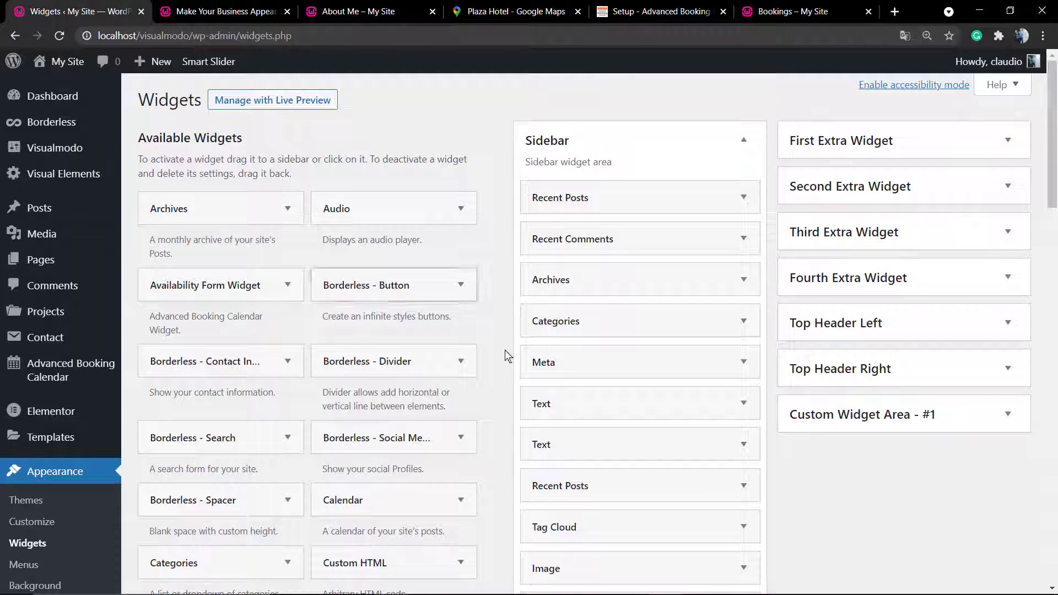
left_click_drag(231, 285, 653, 191)
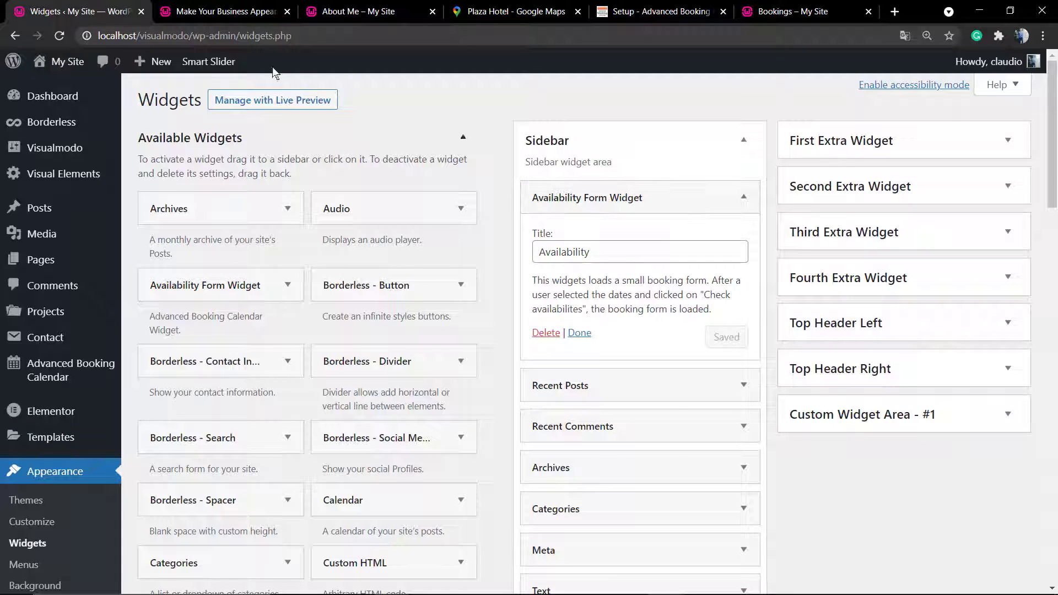
left_click(242, 7)
key("F5")
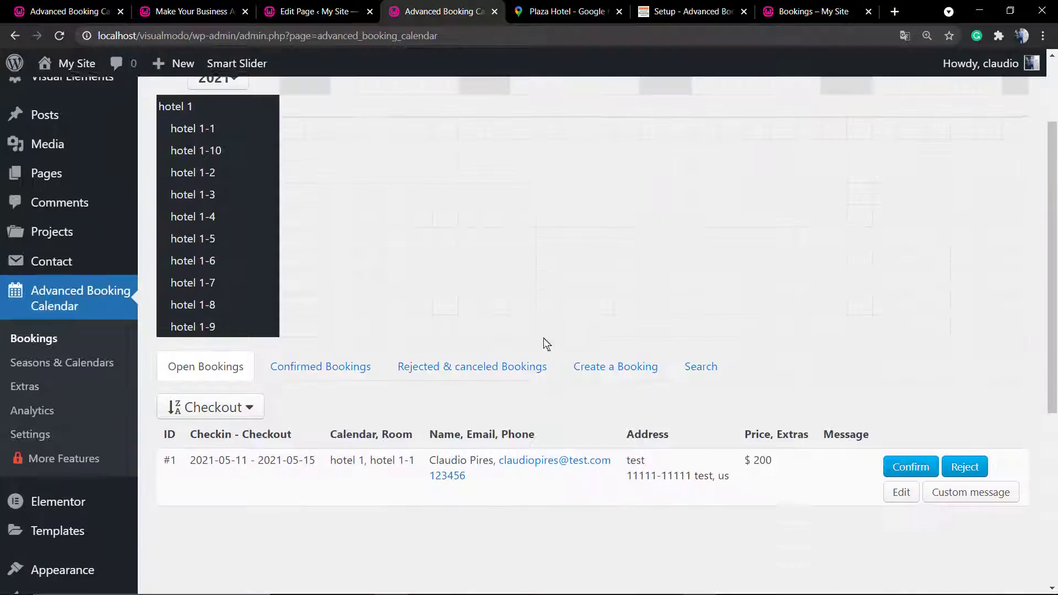
Step: Confirm booking #1 for hotel 1-1 (11–15 May 2021) and review it on the bookings calendar
scroll(543, 341, "down", 4)
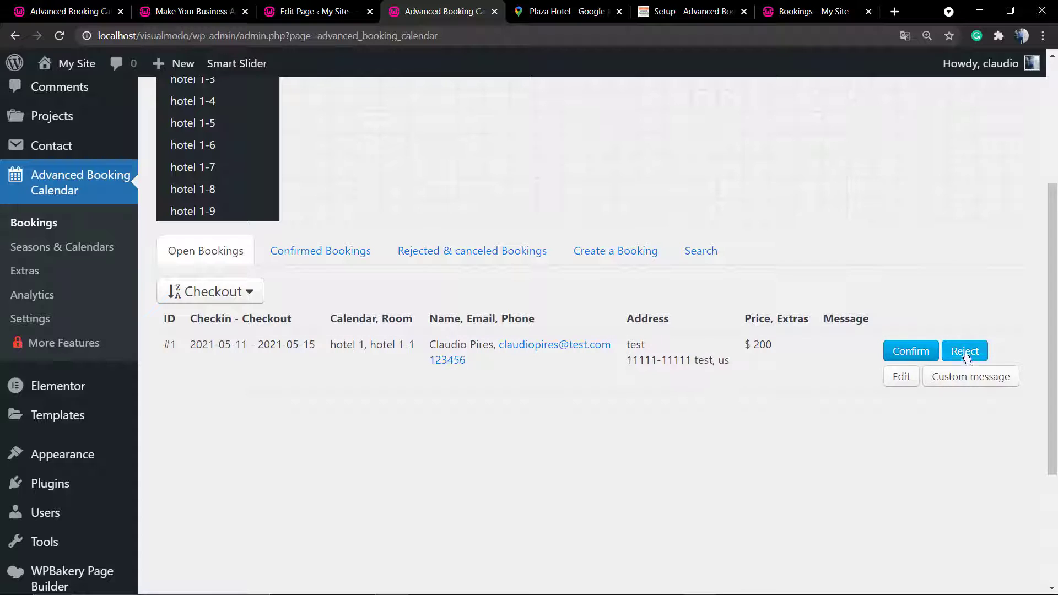
left_click(905, 355)
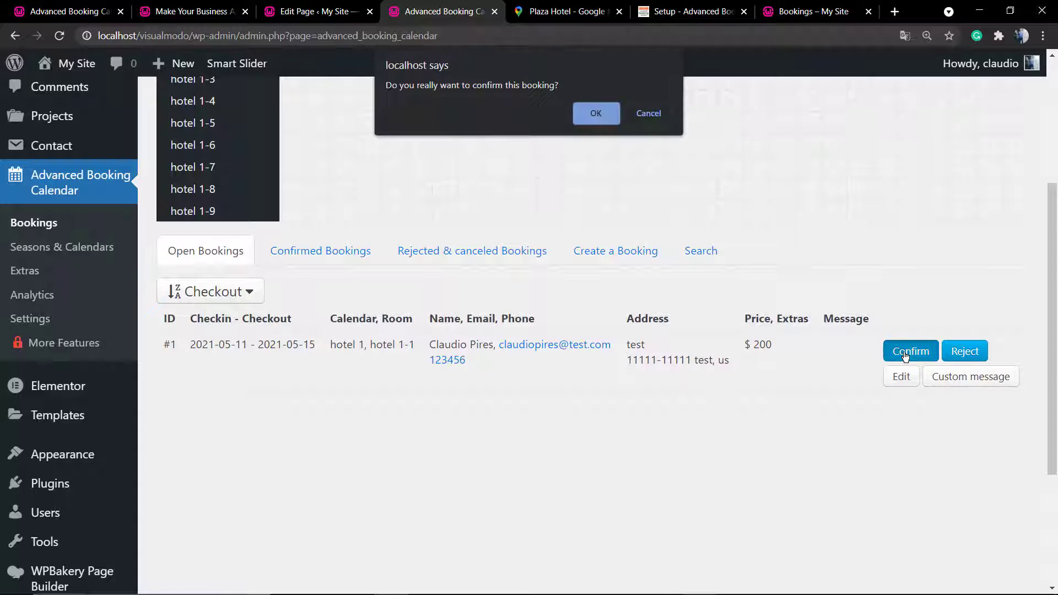
left_click(587, 120)
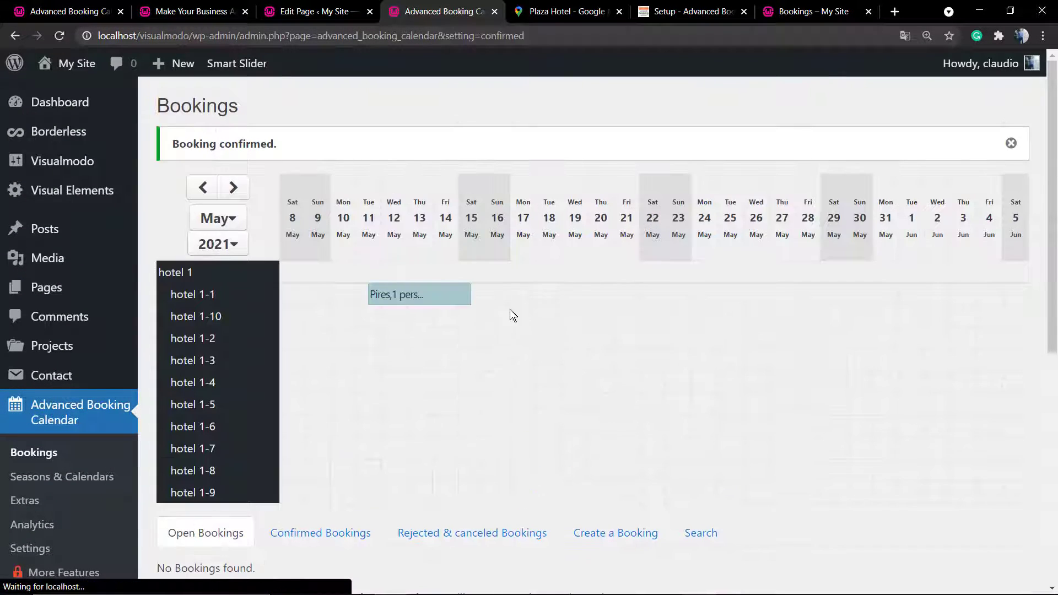
mouse_move(383, 300)
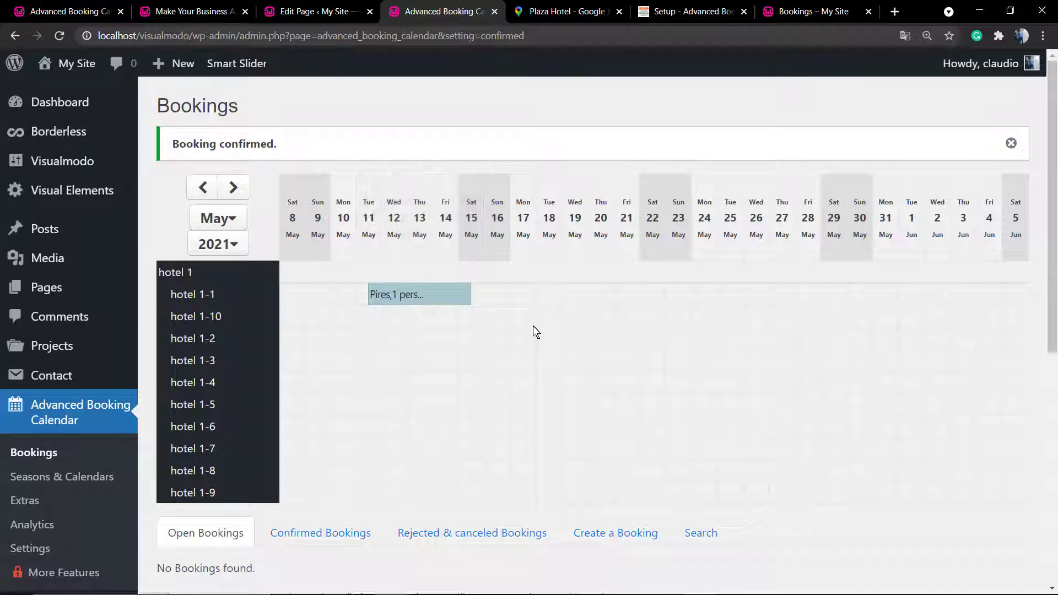
scroll(533, 326, "down", 2)
scroll(480, 334, "up", 2)
scroll(480, 335, "down", 2)
scroll(481, 335, "up", 2)
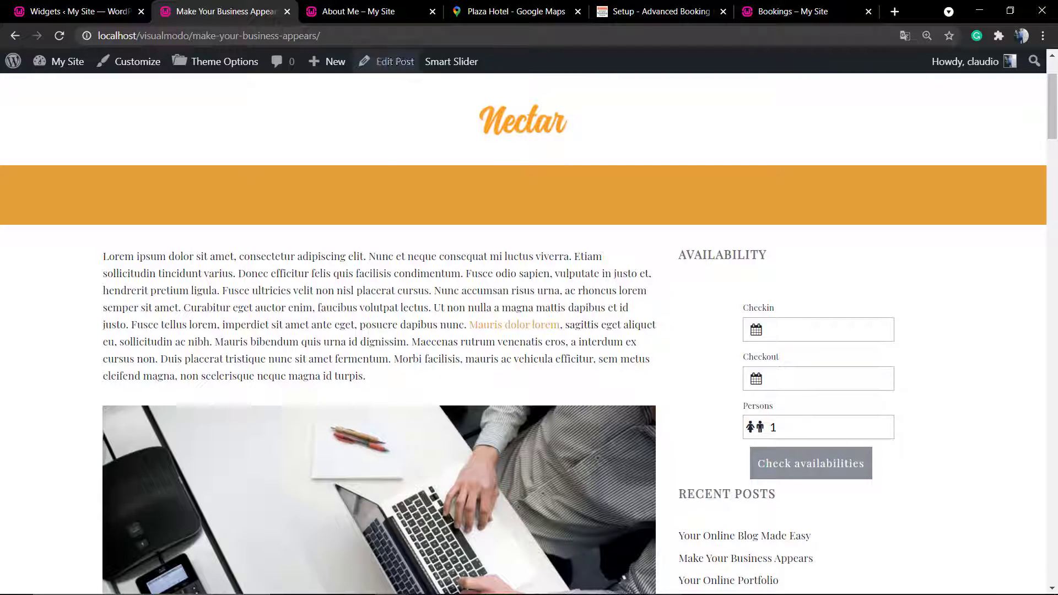
left_click(126, 8)
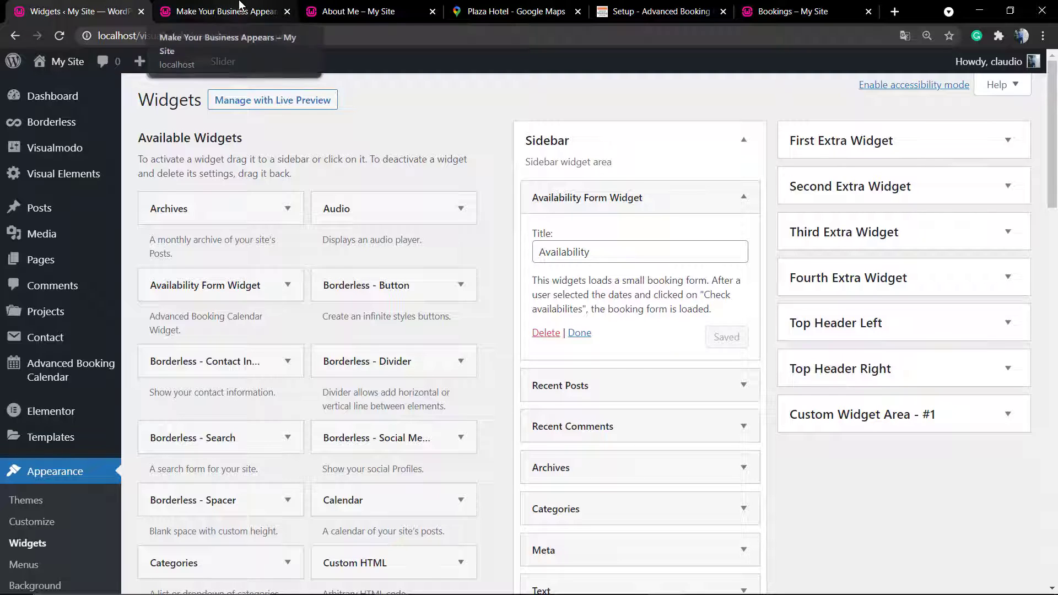
left_click(245, 17)
scroll(373, 165, "down", 5)
scroll(390, 200, "down", 15)
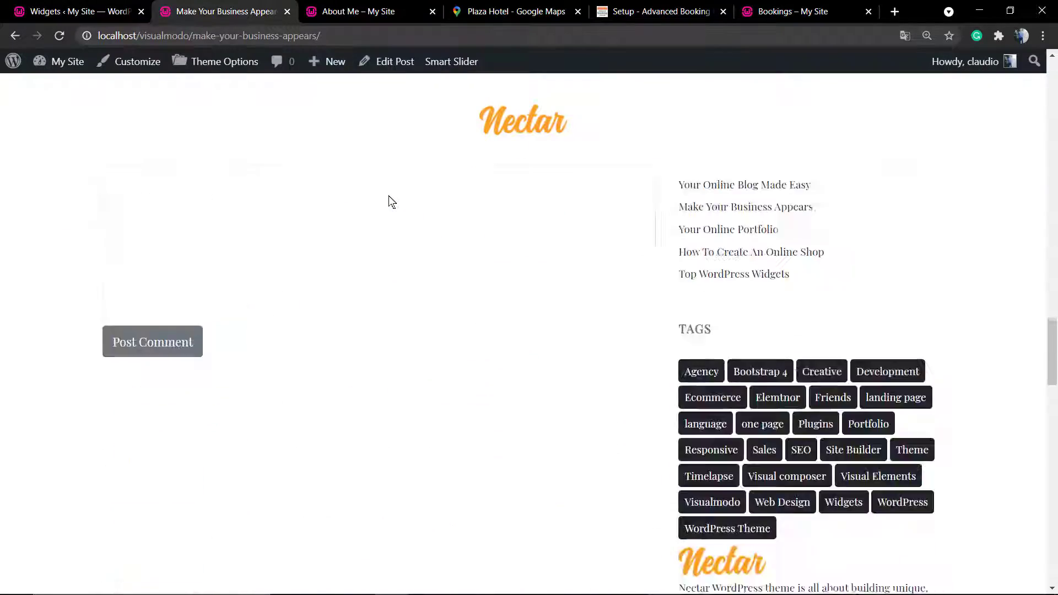
scroll(390, 205, "down", 3)
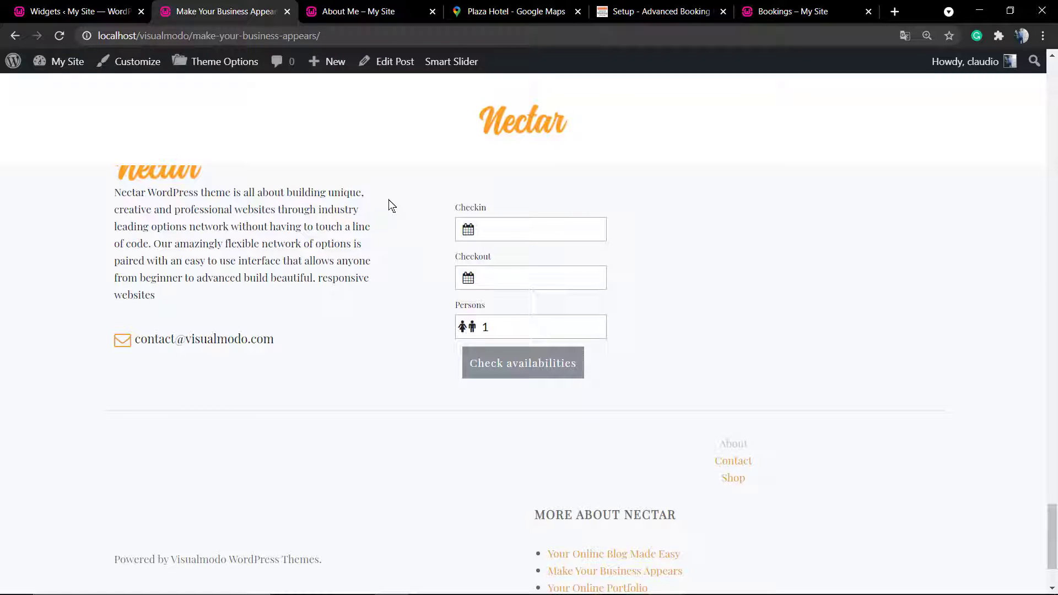
scroll(390, 206, "up", 2)
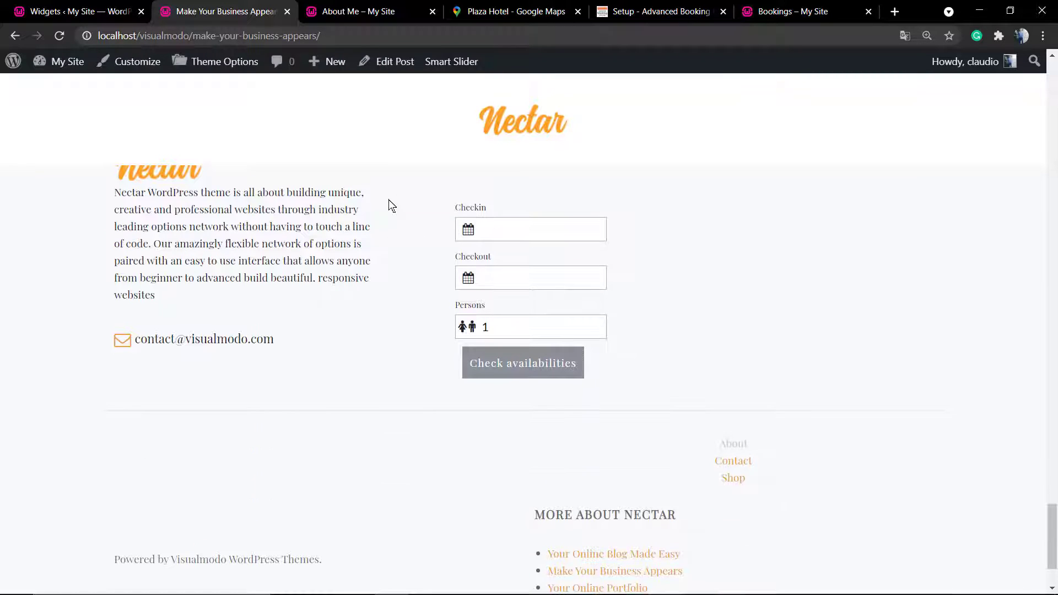